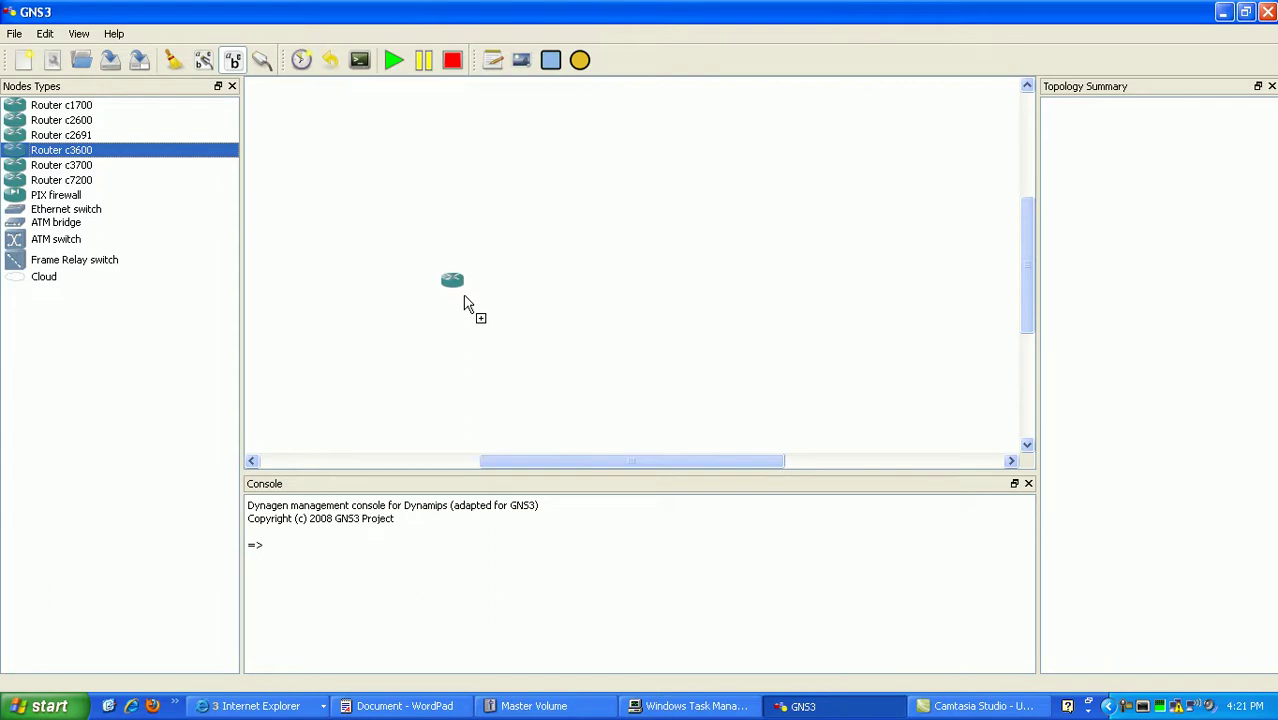
Add two Router c3600 nodes to the canvas, one on the left and one towards the upper right
mouse_move(465, 298)
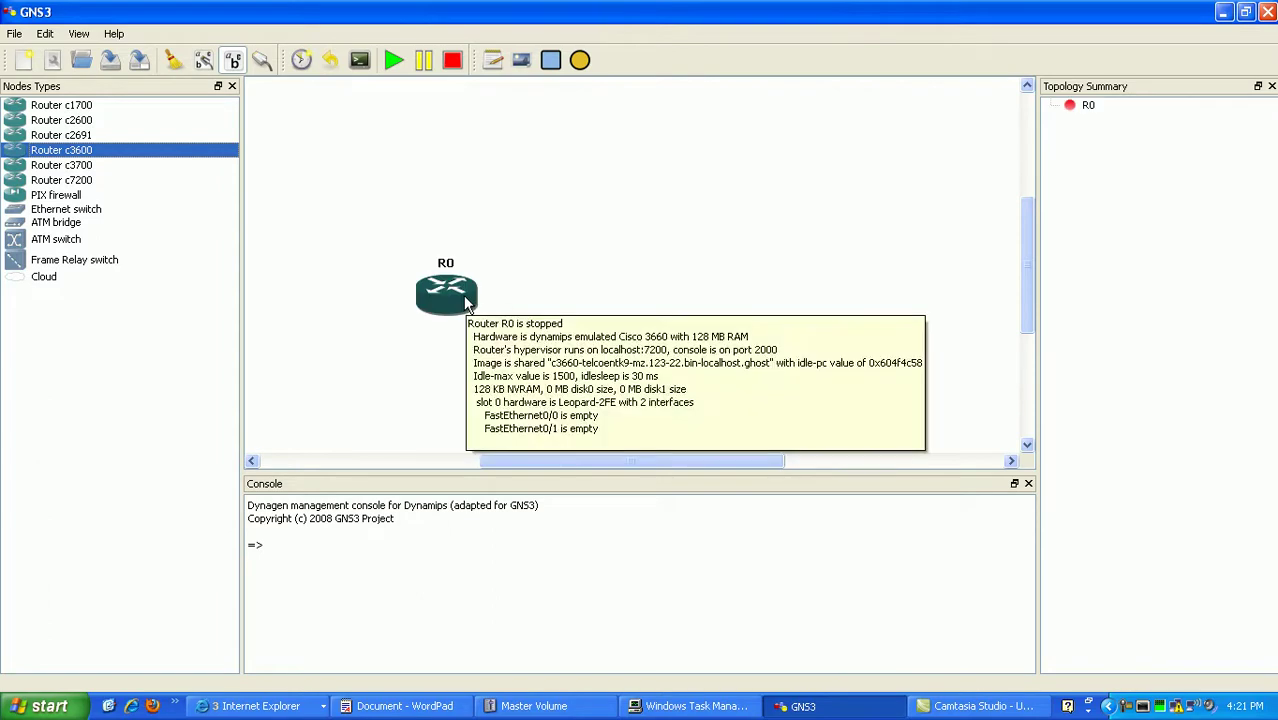
click(605, 208)
drag(470, 284, 479, 280)
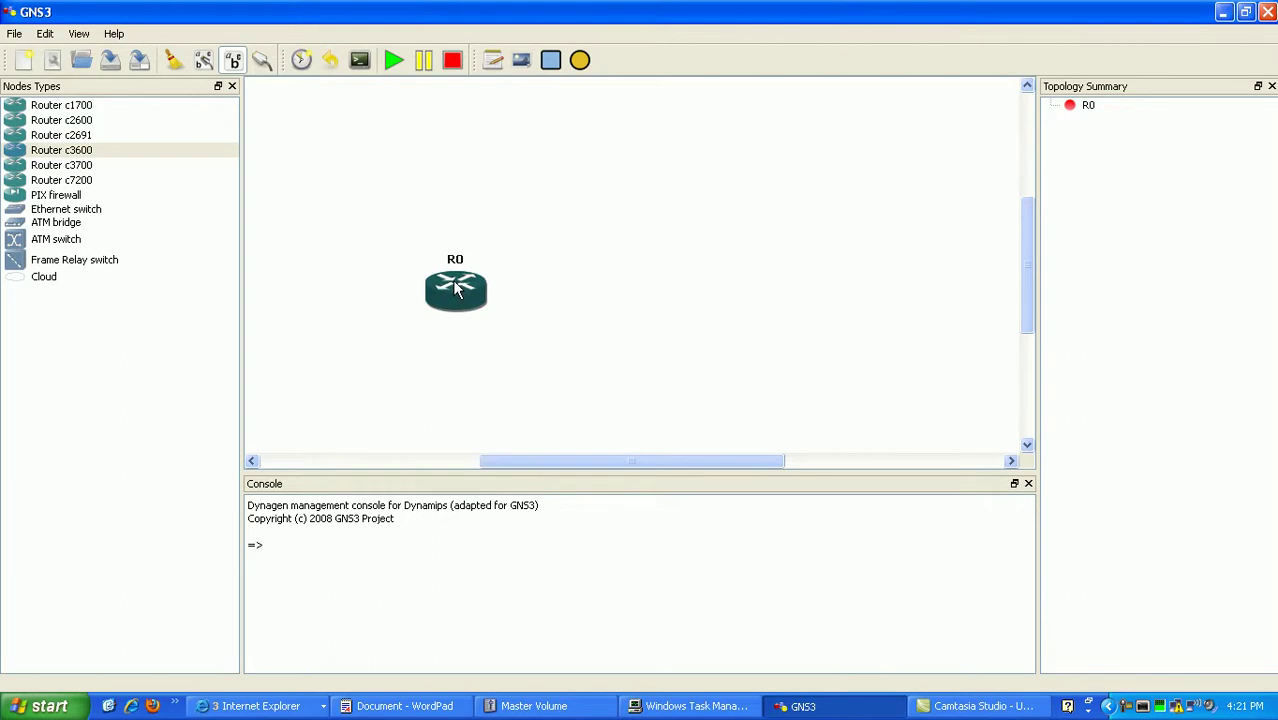
drag(115, 150, 757, 240)
drag(465, 292, 445, 281)
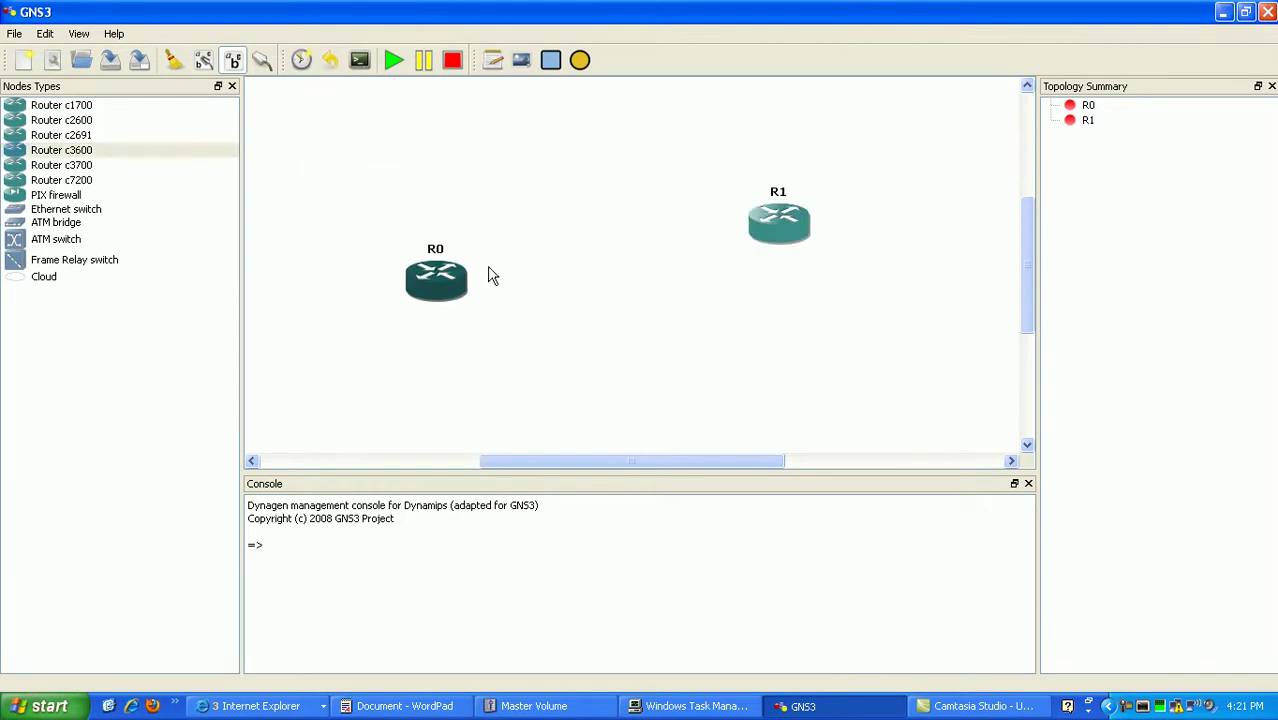
Move R1 and R0 further left and add a third Router c3600 below R1
drag(748, 225, 633, 193)
drag(442, 294, 407, 287)
drag(135, 152, 674, 398)
mouse_move(674, 398)
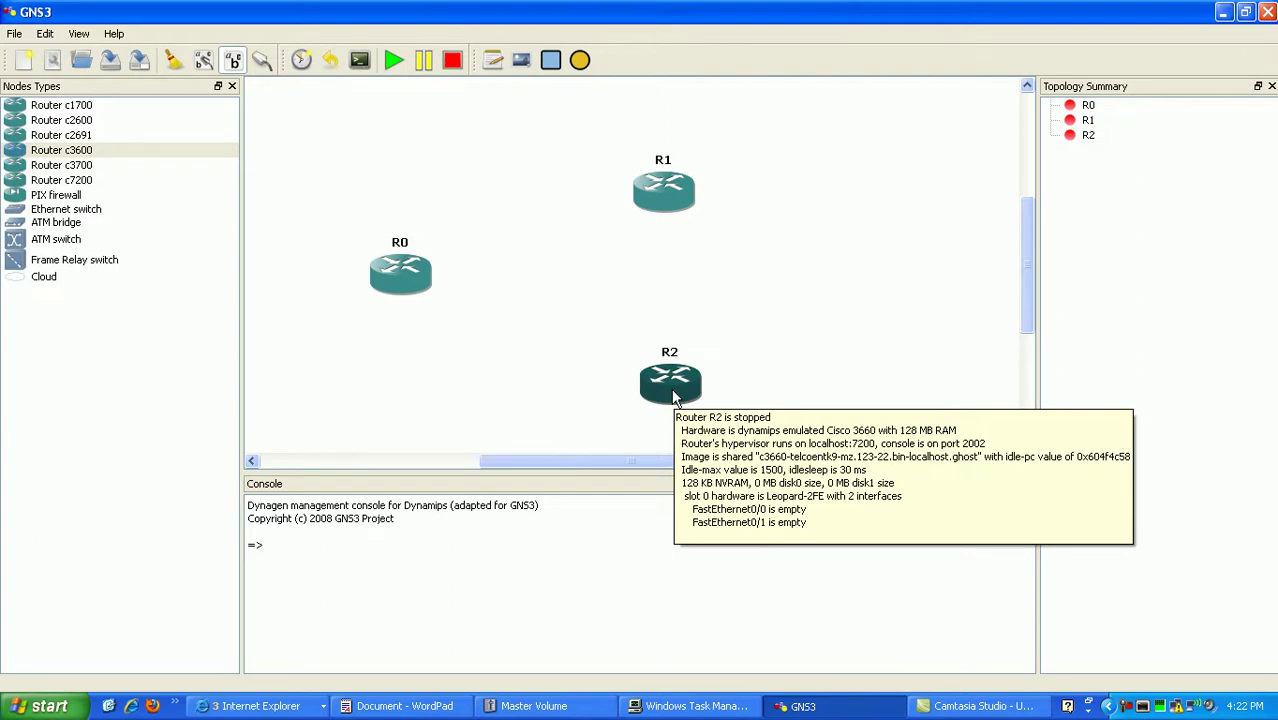
Reposition R1 and R2 so they line up vertically, with R1 above and R2 below
drag(670, 394, 653, 414)
drag(674, 191, 650, 173)
drag(666, 416, 652, 413)
drag(668, 193, 662, 187)
click(650, 188)
mouse_move(648, 188)
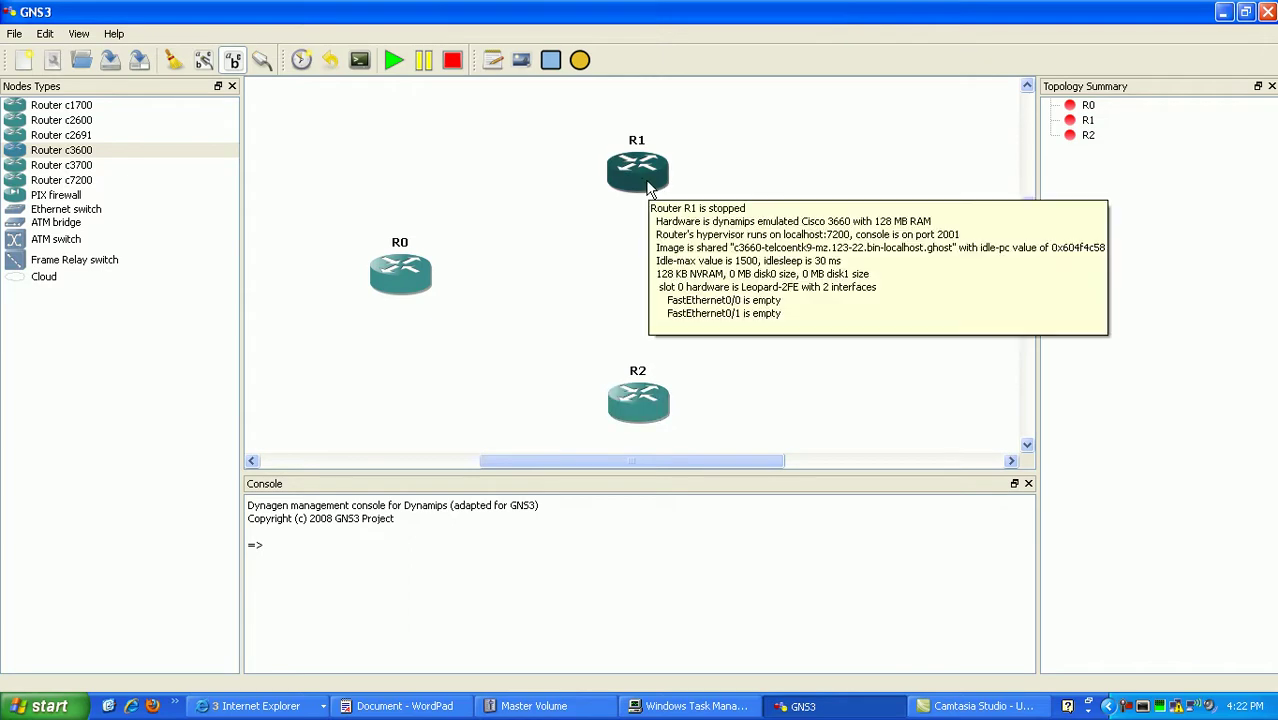
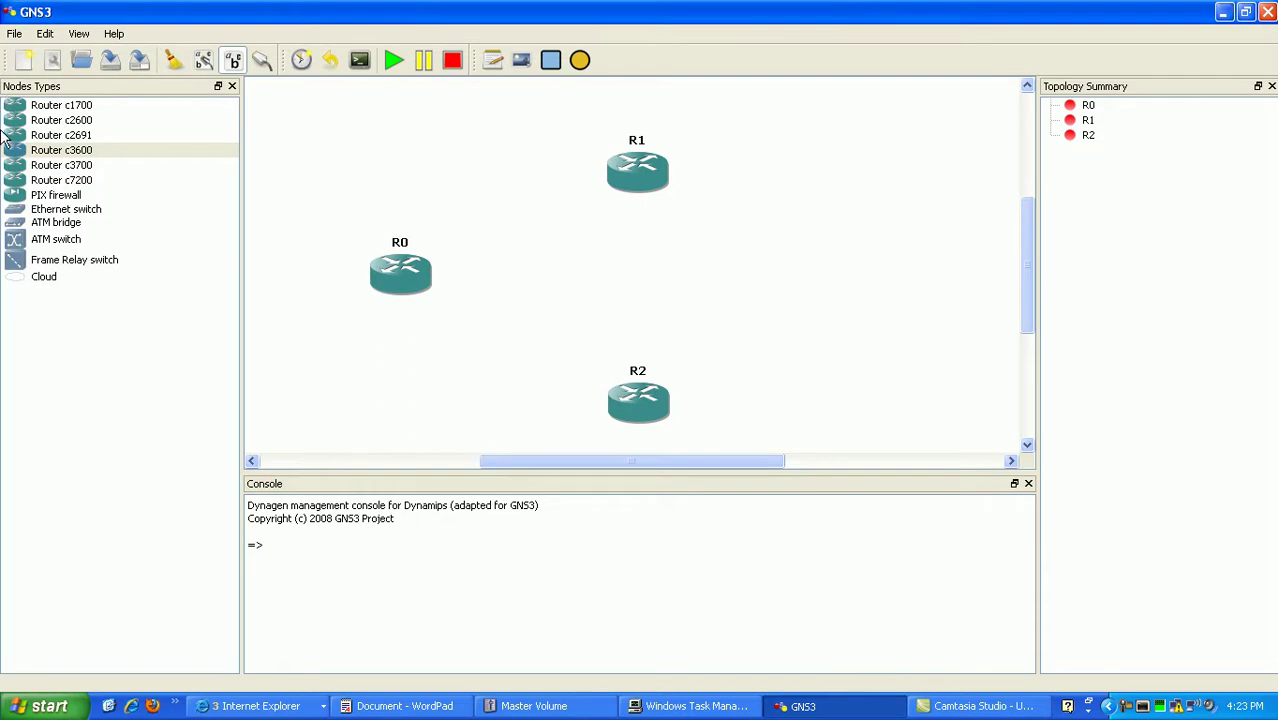
Add a fourth Router c3600 on the right side of the canvas, opposite R0
drag(82, 158, 918, 296)
click(745, 270)
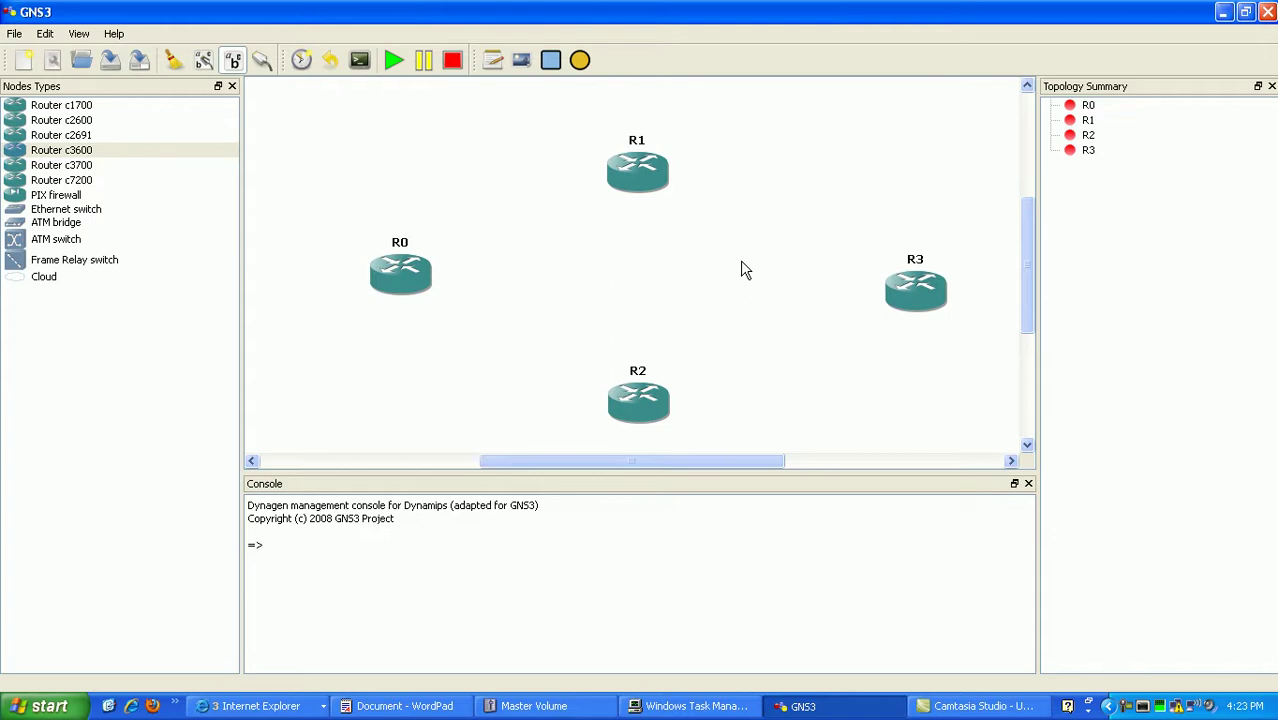
right_click(894, 288)
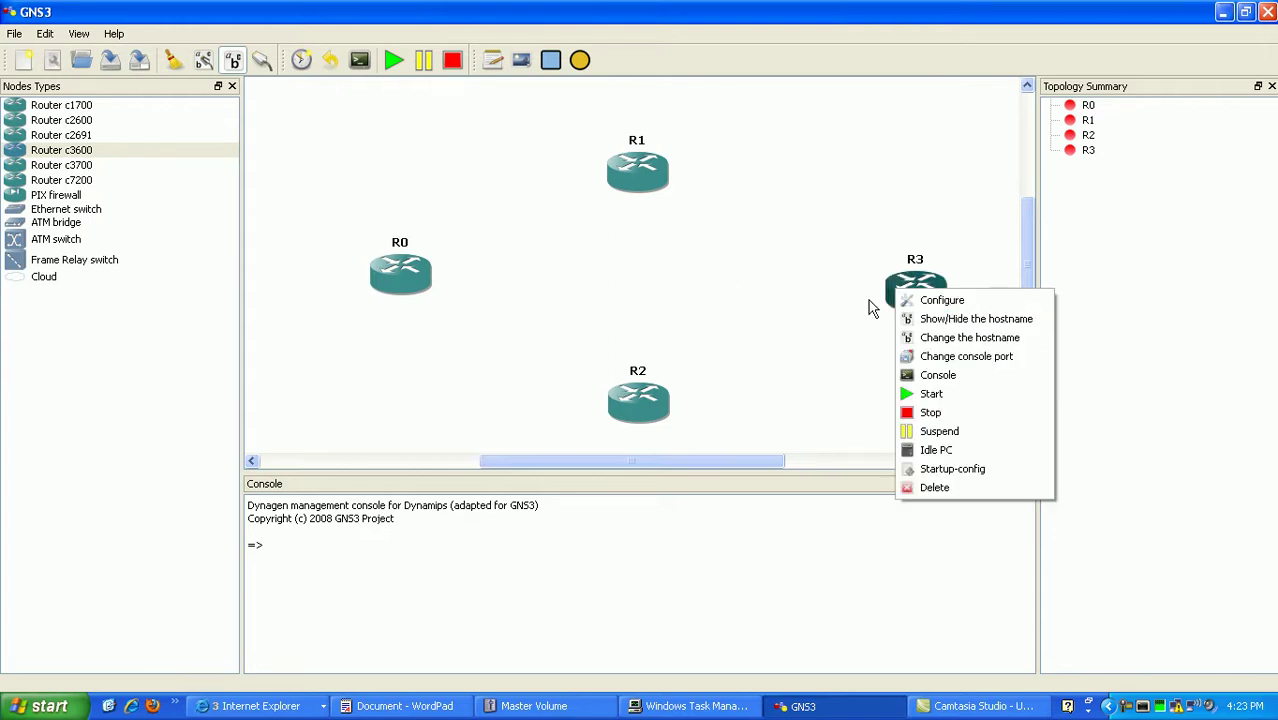
click(456, 296)
Change the hostname of the leftmost router, R0, to R4
right_click(420, 287)
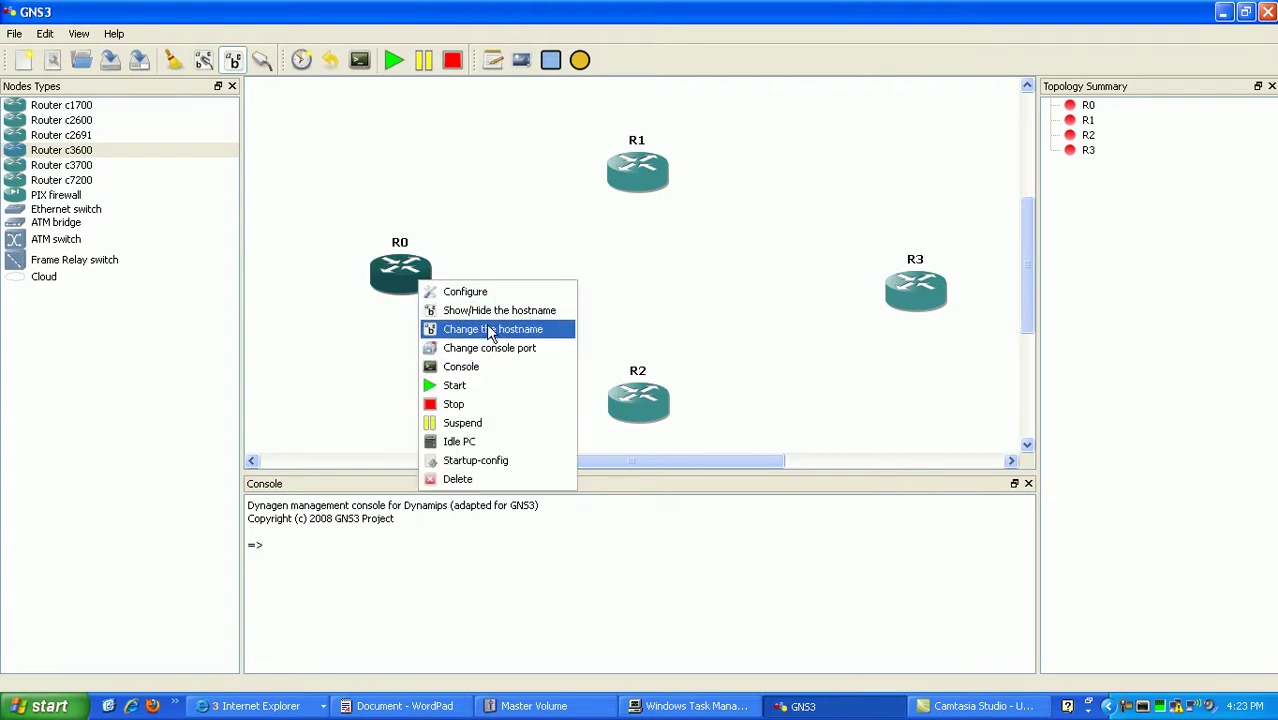
click(490, 330)
text(R4)
click(608, 381)
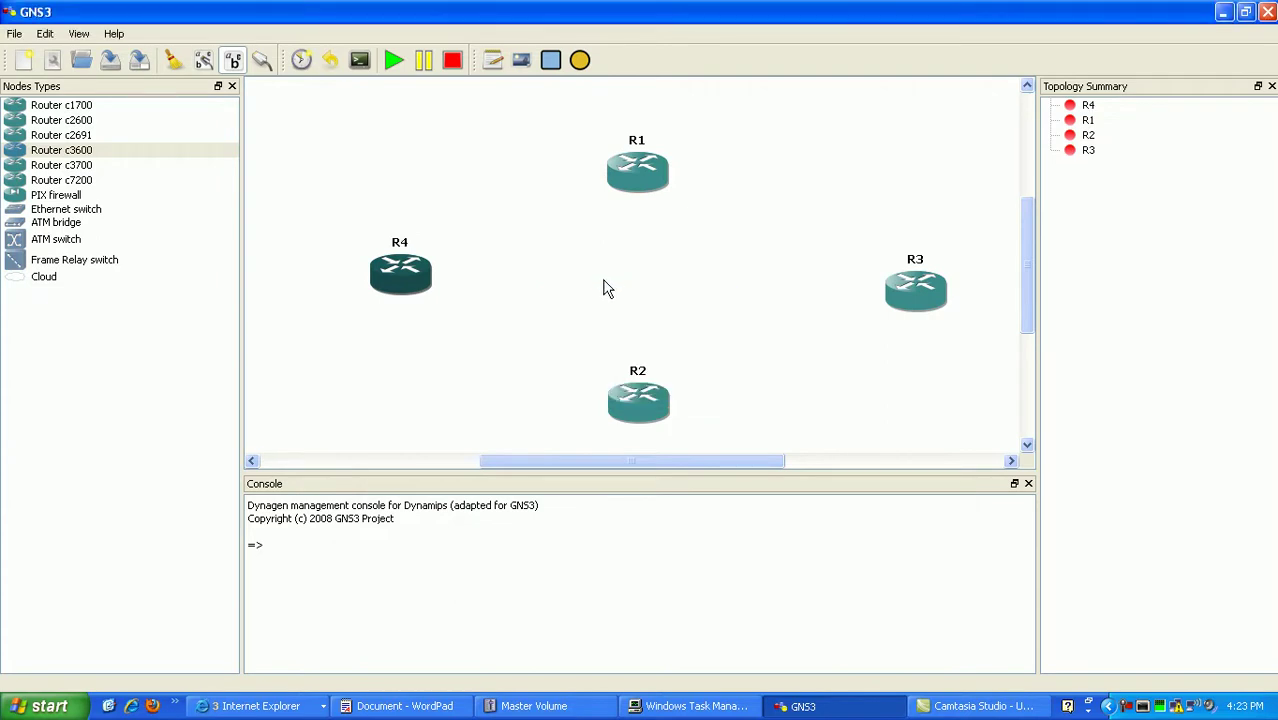
Rearrange the routers into a diamond with R1 on the left, R3 above, R4 on the right and R2 below
click(637, 191)
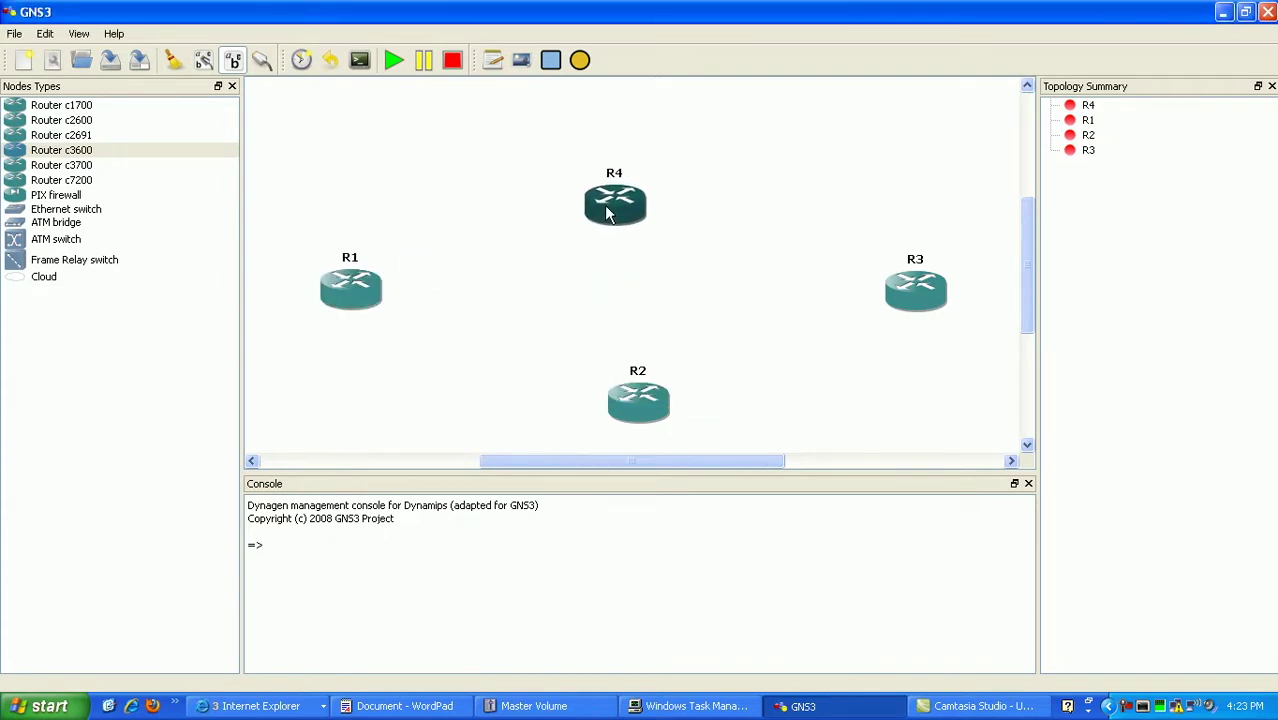
drag(337, 292, 350, 283)
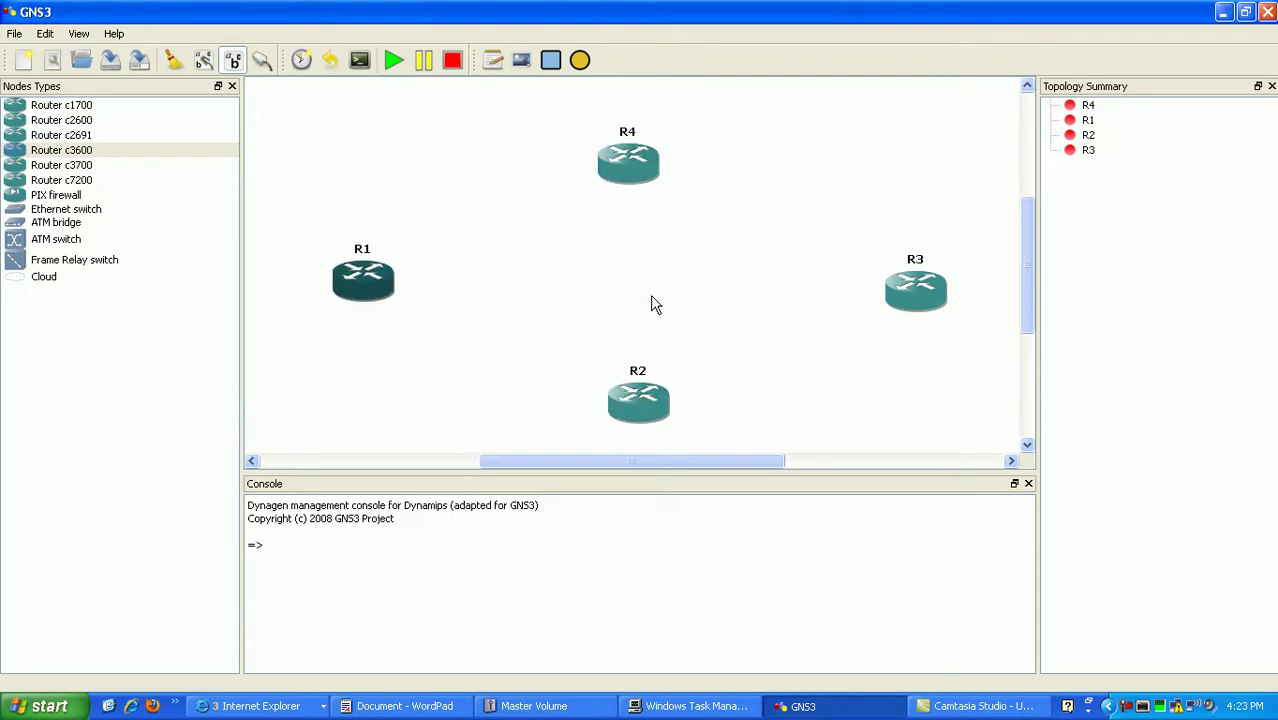
drag(611, 172, 864, 325)
drag(926, 294, 650, 174)
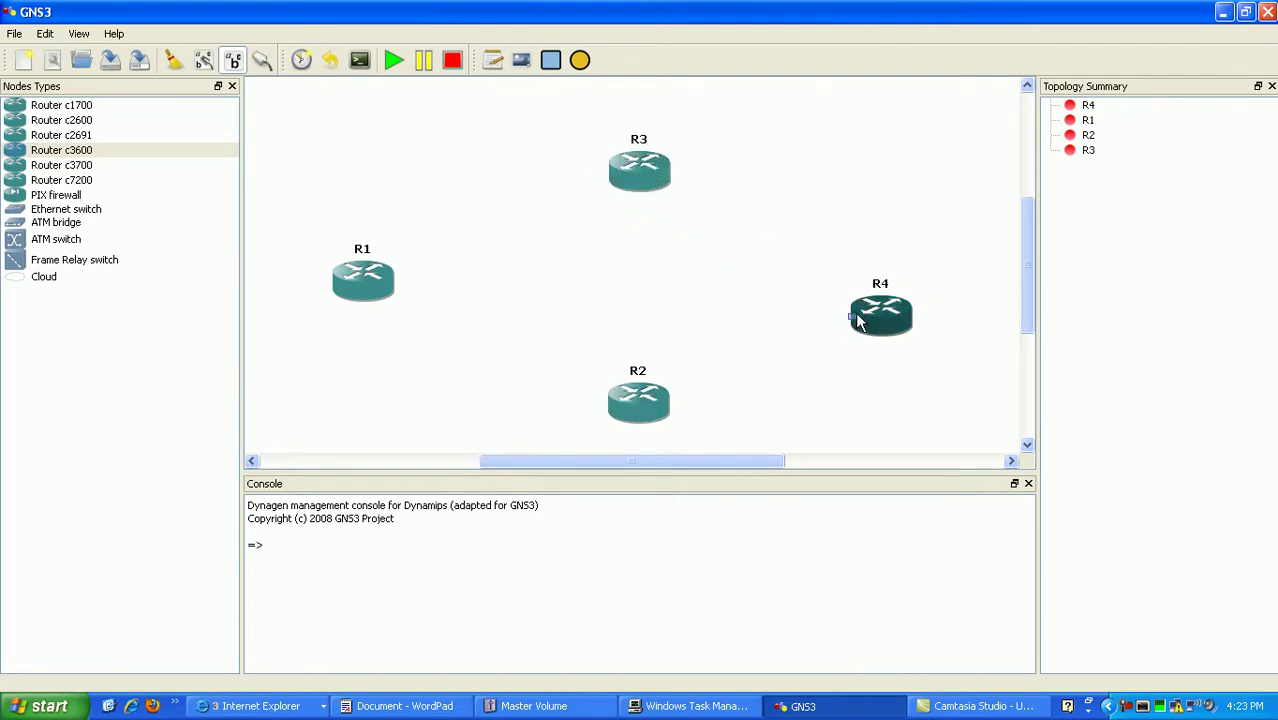
drag(866, 318, 872, 305)
drag(648, 402, 620, 385)
drag(627, 180, 601, 180)
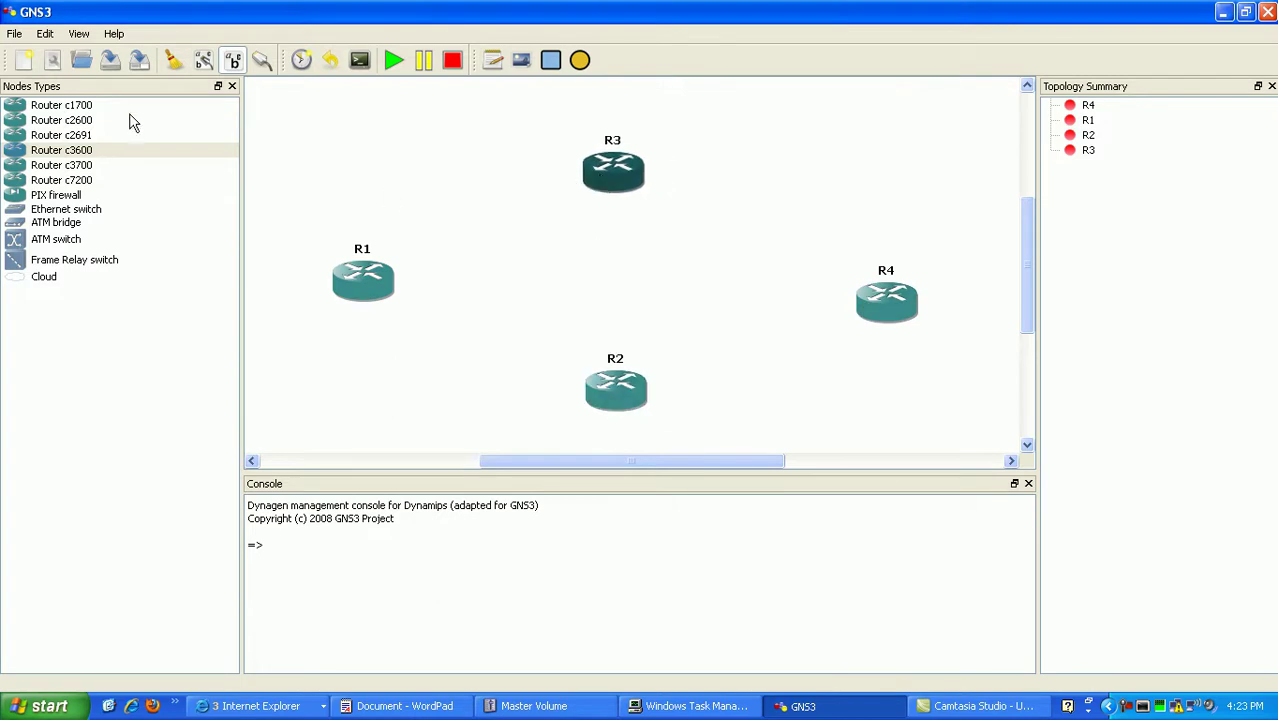
Connect R1 to R3 and R3 to R4 with Serial links, then leave link mode
click(272, 64)
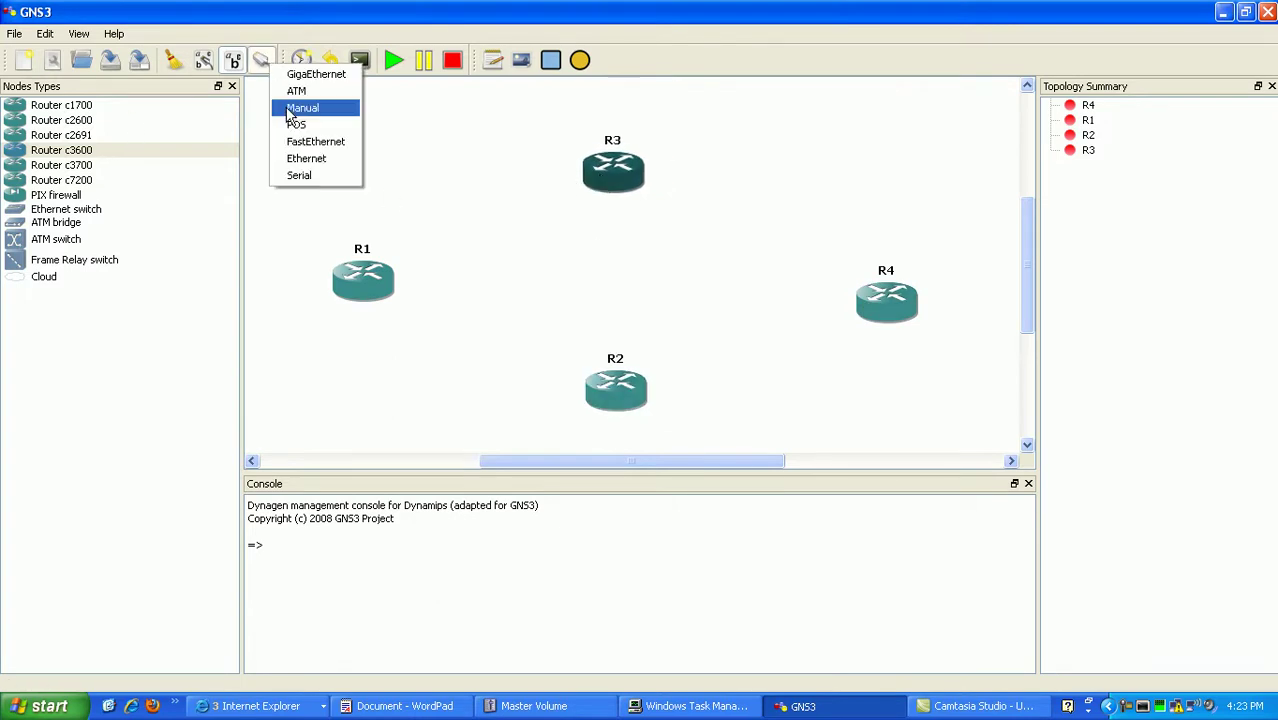
click(300, 174)
click(361, 262)
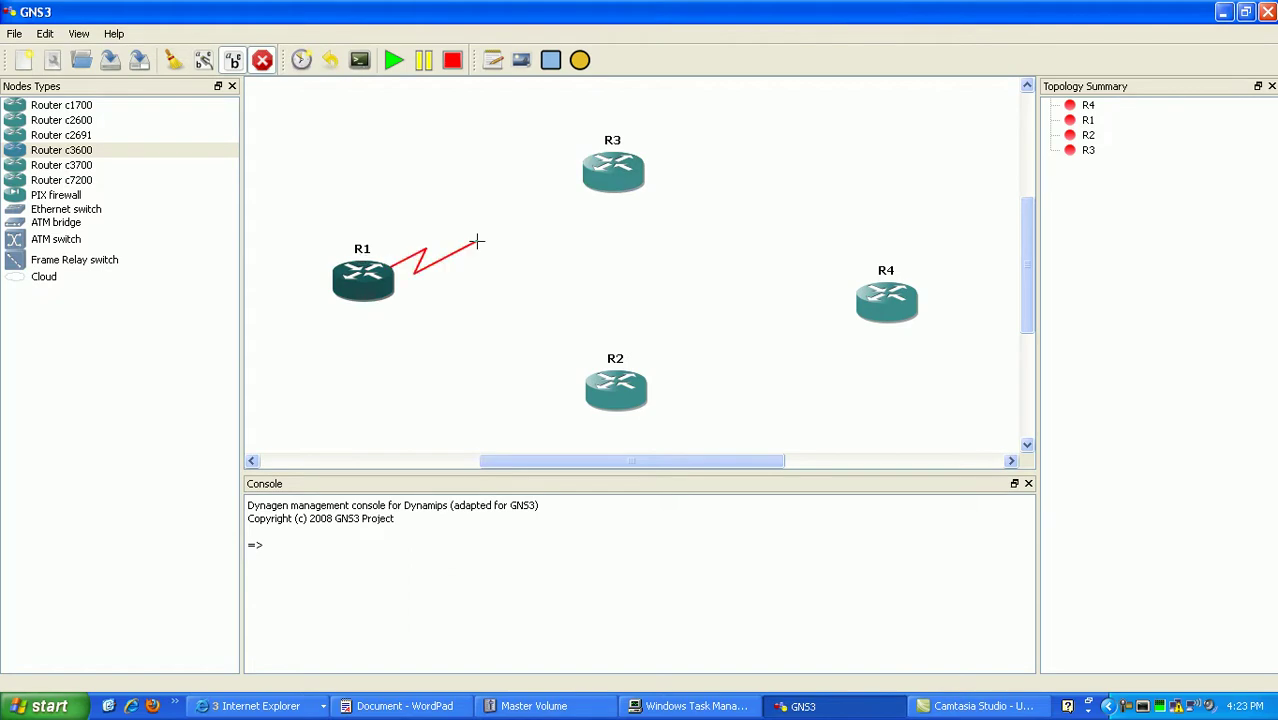
click(584, 172)
click(600, 170)
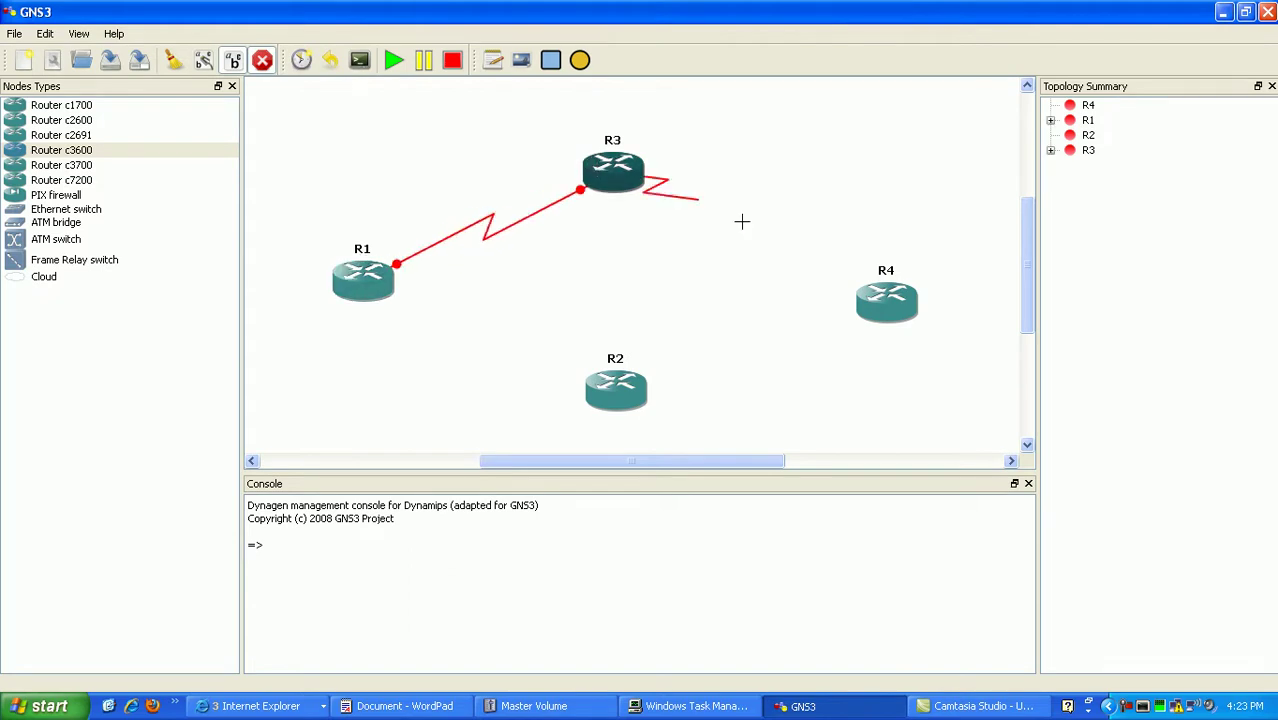
click(881, 300)
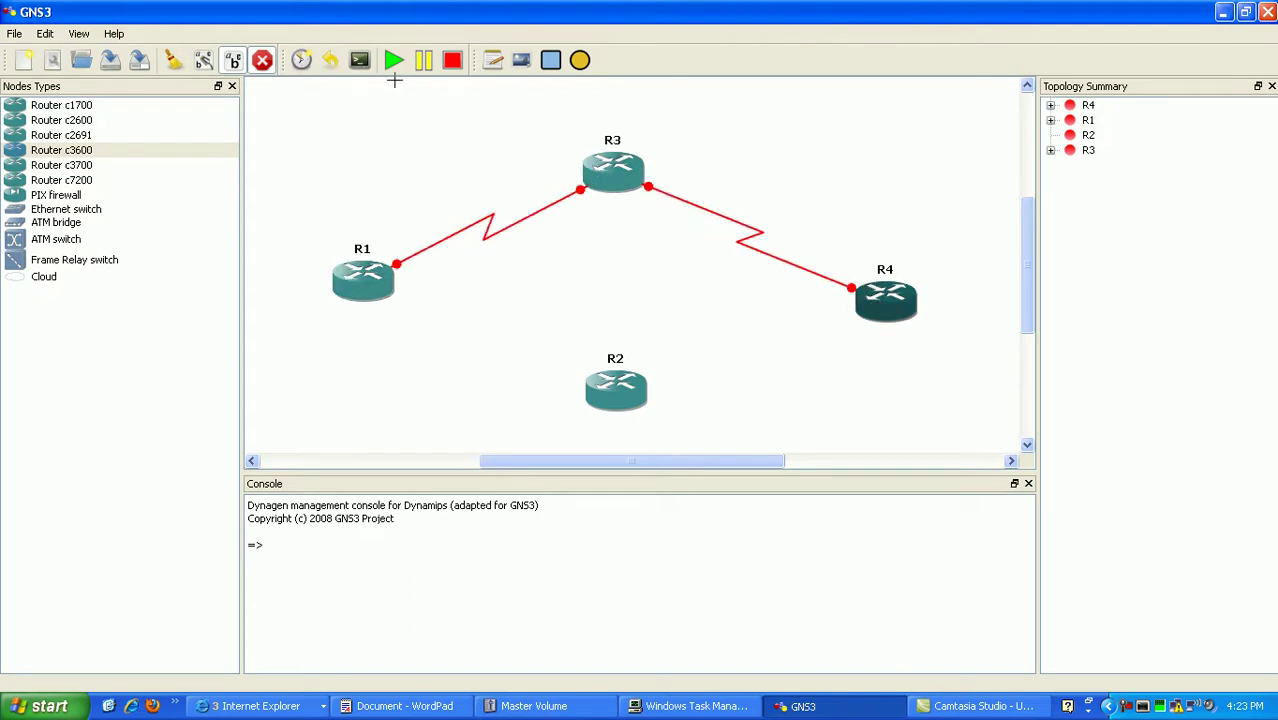
click(263, 60)
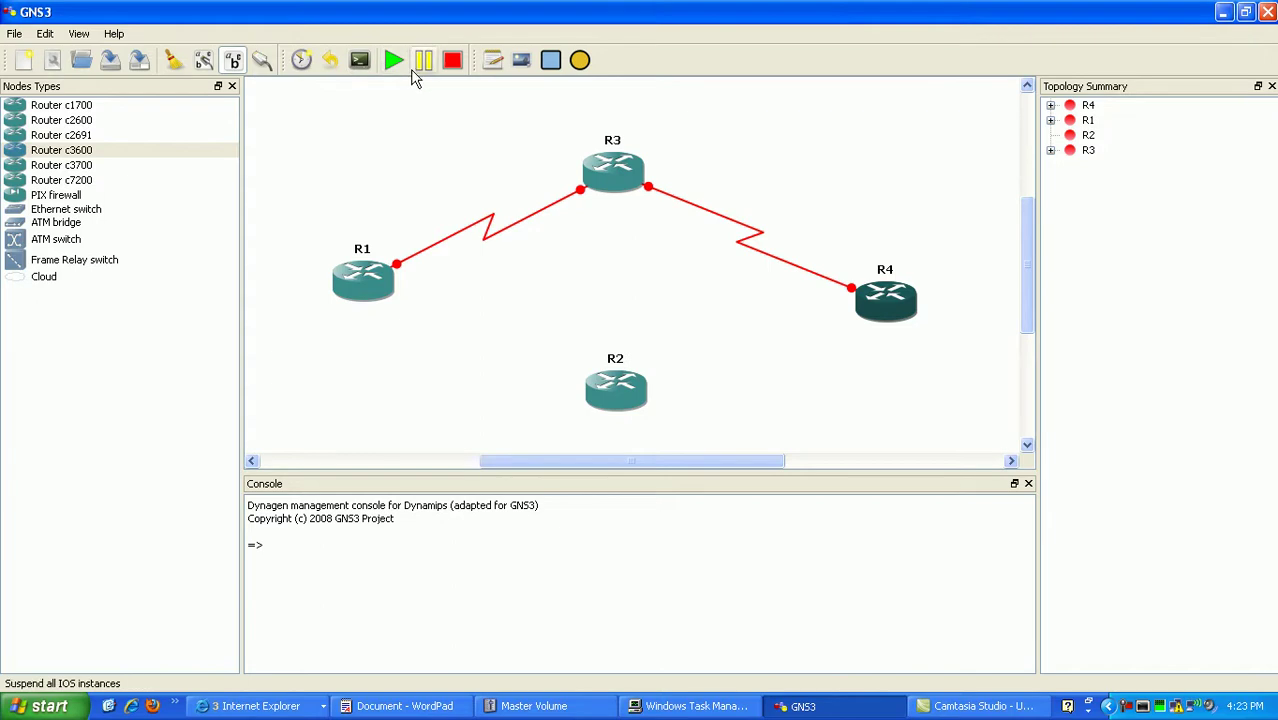
Connect R1 to R2 and R2 to R4 with FastEthernet links and leave link mode
click(262, 60)
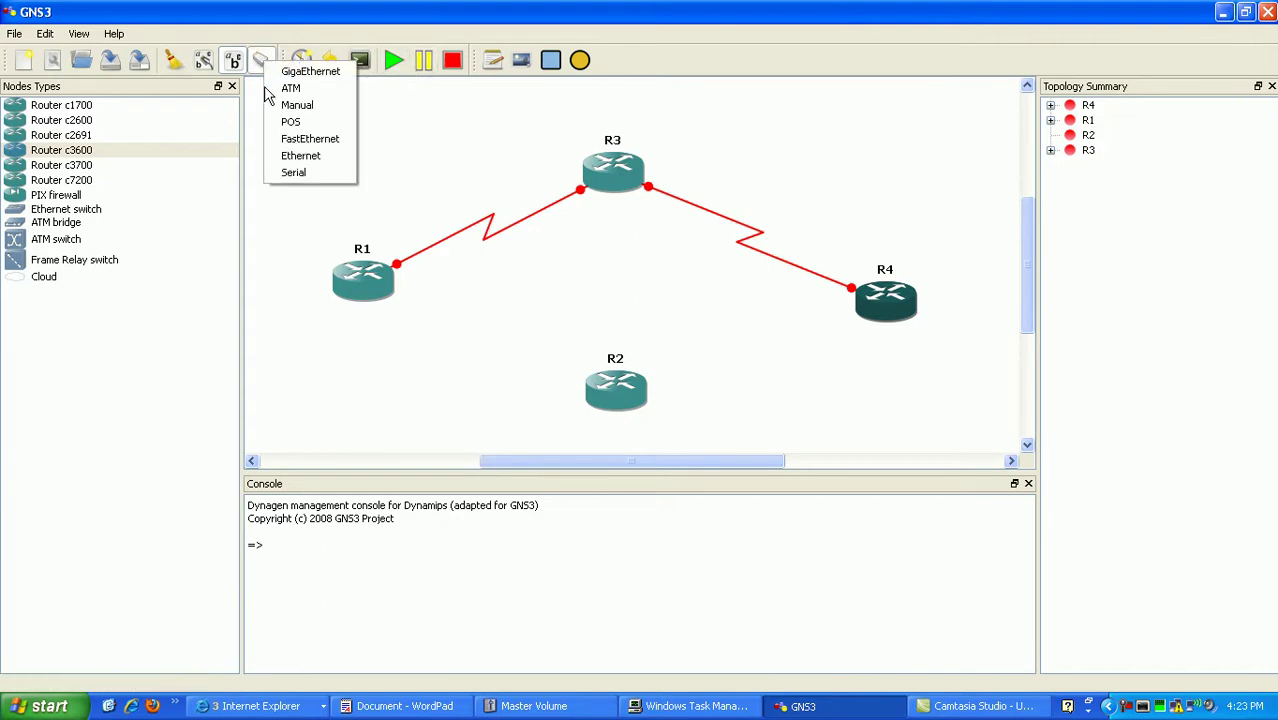
click(300, 139)
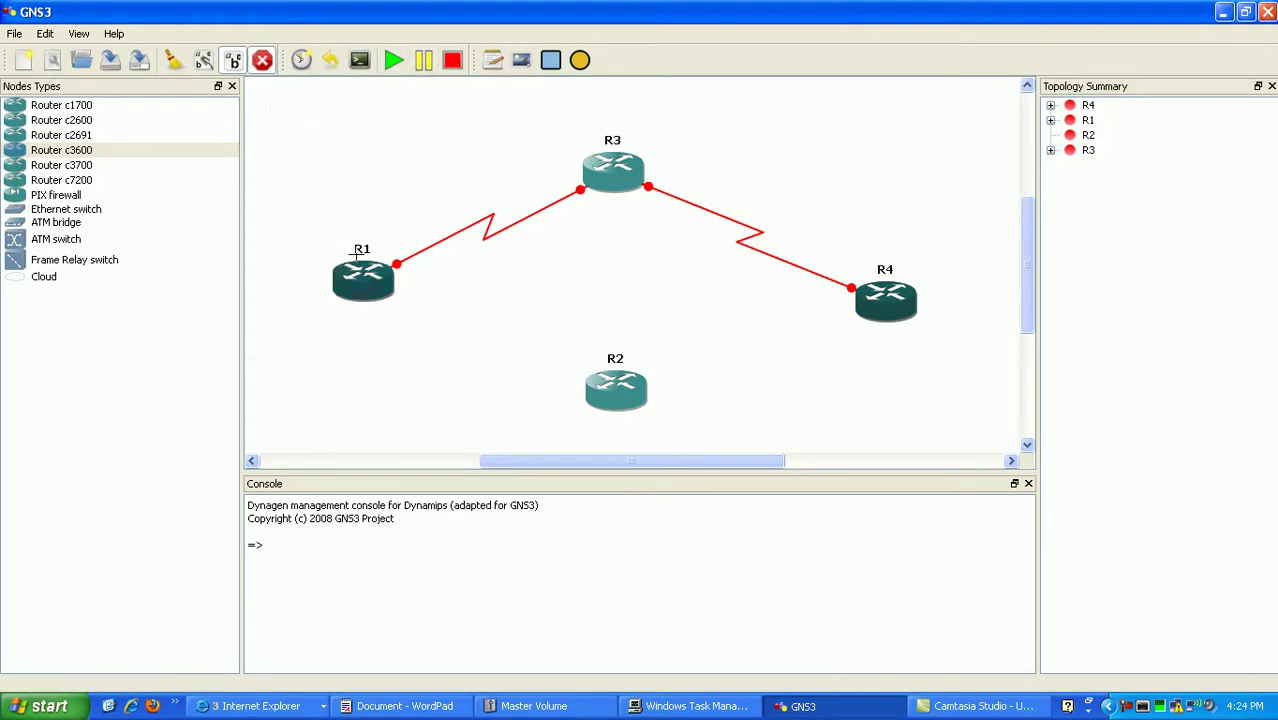
click(362, 275)
click(614, 385)
click(614, 385)
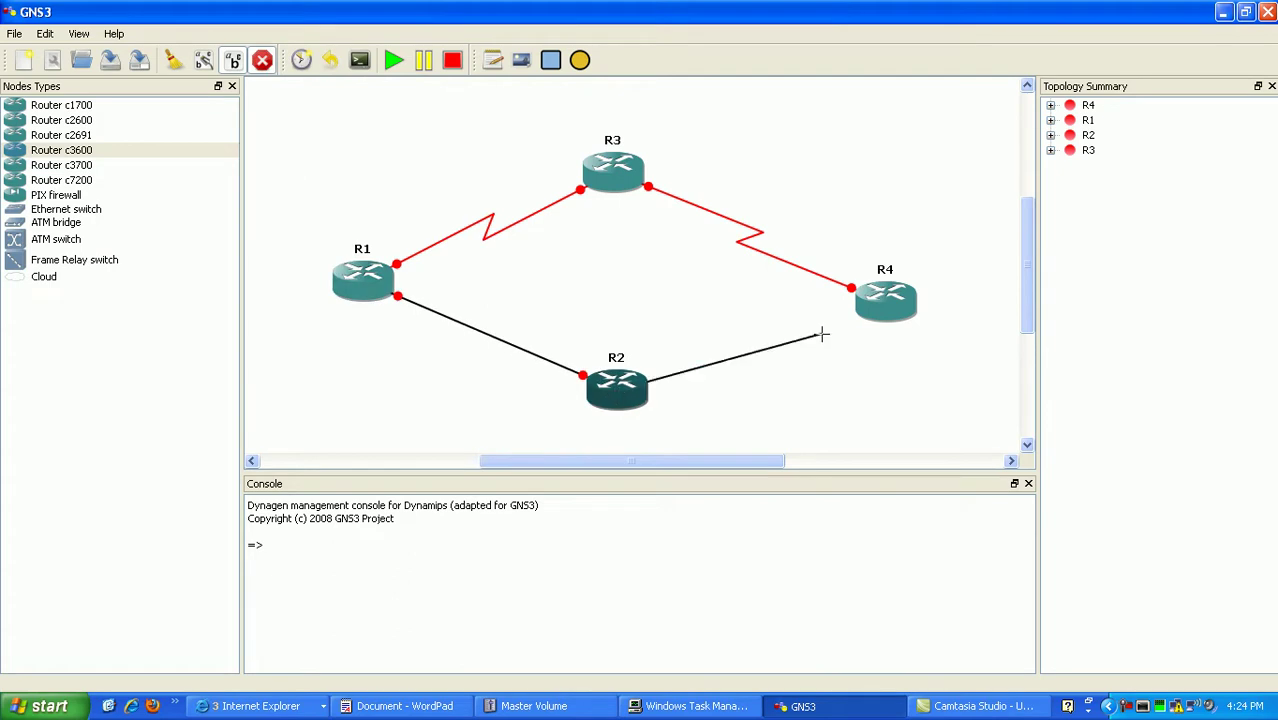
click(890, 302)
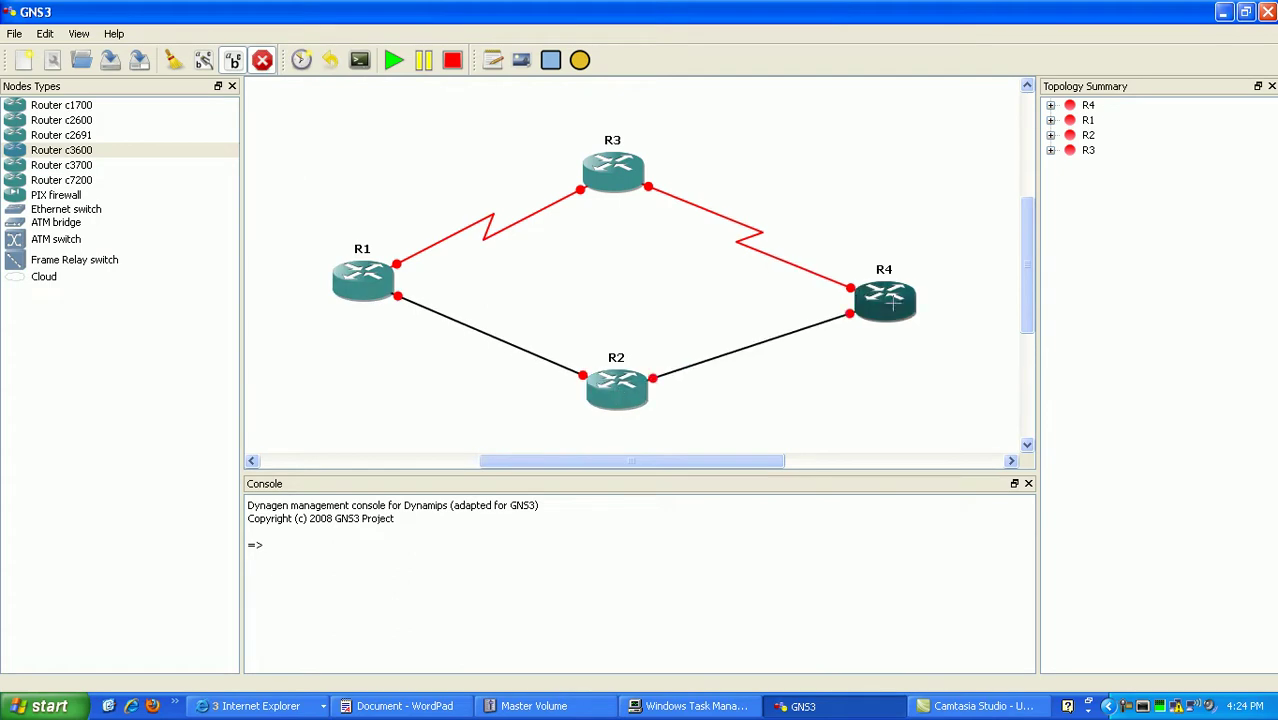
click(265, 61)
Shift R2 slightly down and R3 slightly left to tidy the diamond layout
drag(610, 402, 611, 415)
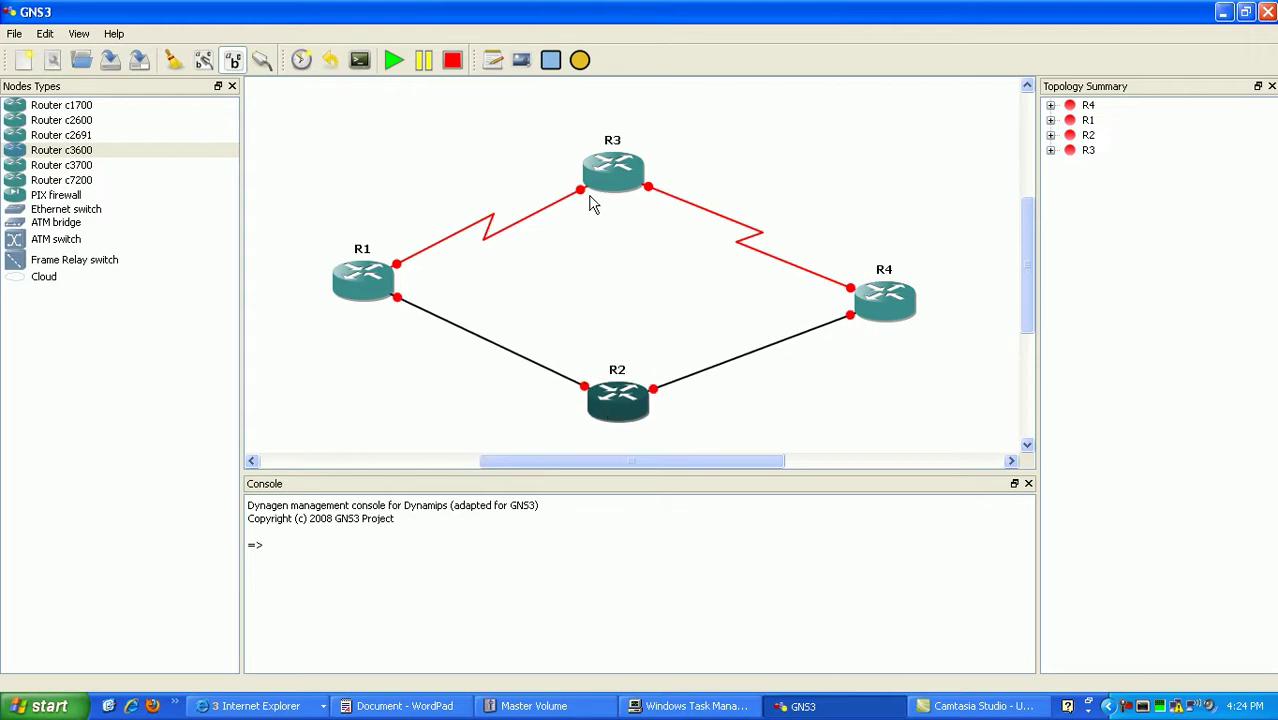
drag(587, 172, 585, 170)
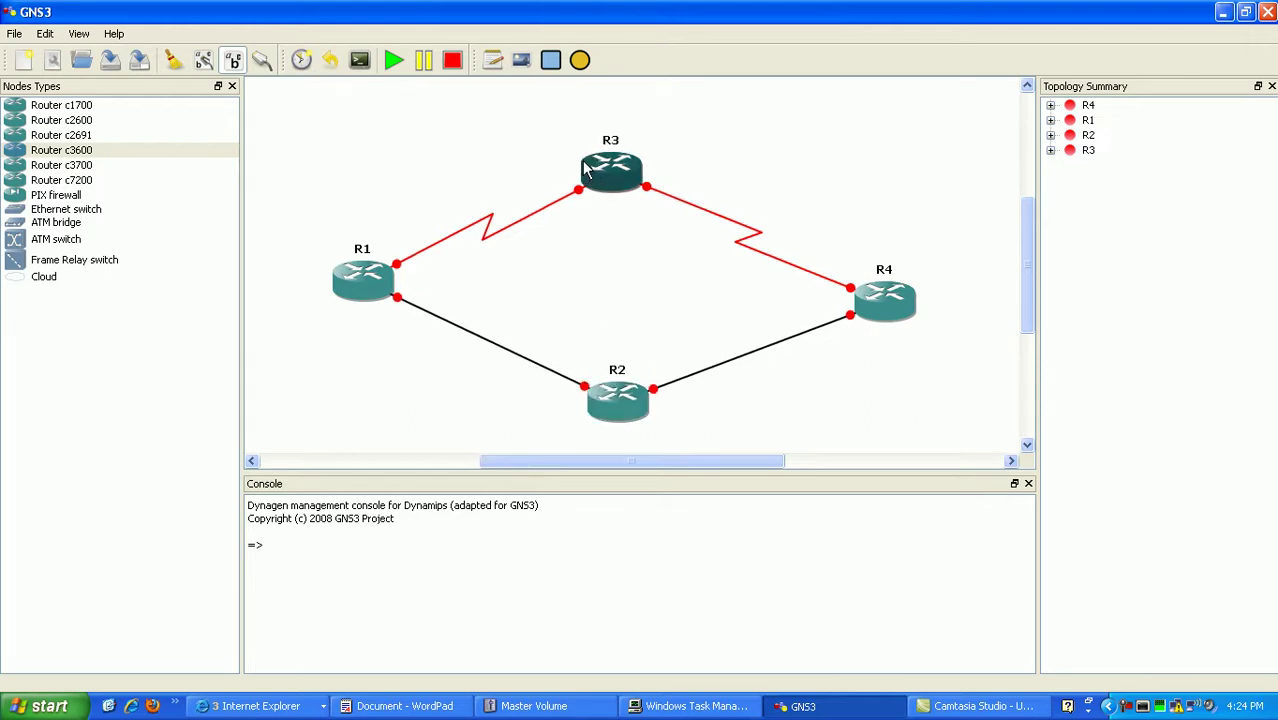
mouse_move(586, 170)
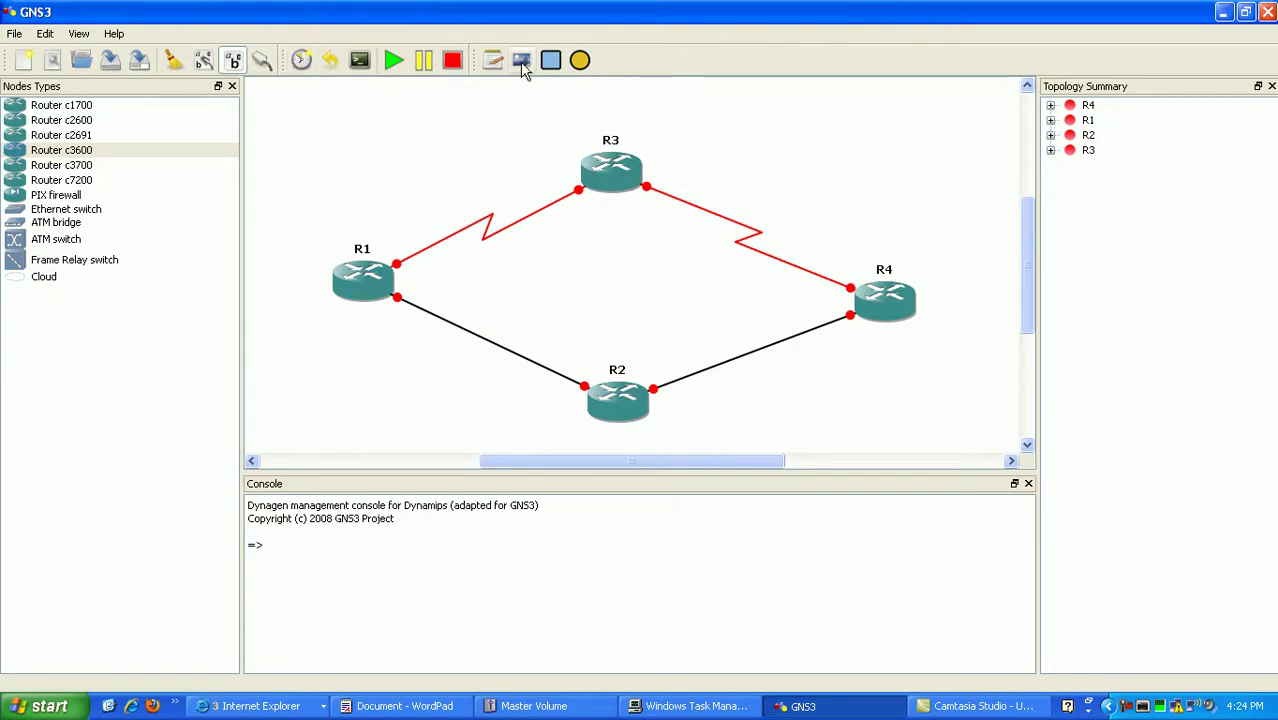
Add a 512k text note beside each of the two serial links, R1–R3 and R3–R4
click(440, 191)
text(512k)
click(526, 150)
click(494, 60)
click(750, 213)
text(512)
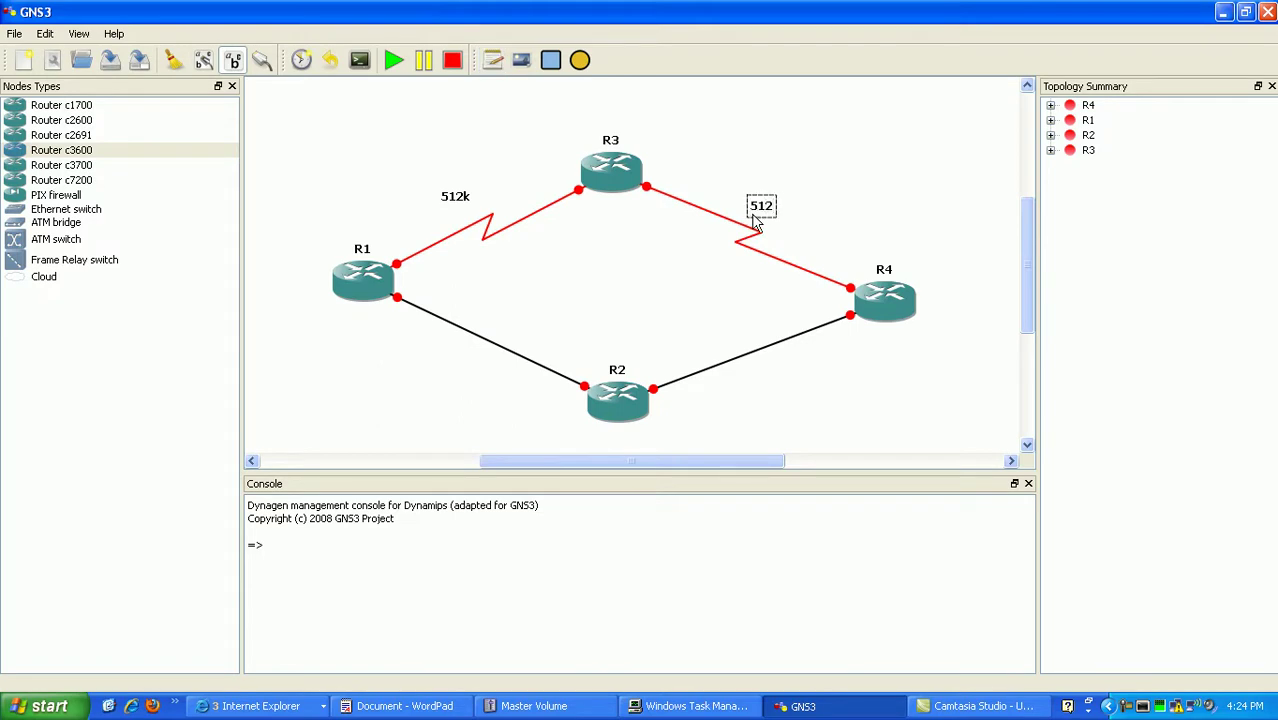
click(641, 280)
Add a 100mb text note below each of the two FastEthernet links, R1–R2 and R2–R4
click(493, 60)
click(440, 359)
text(100mb)
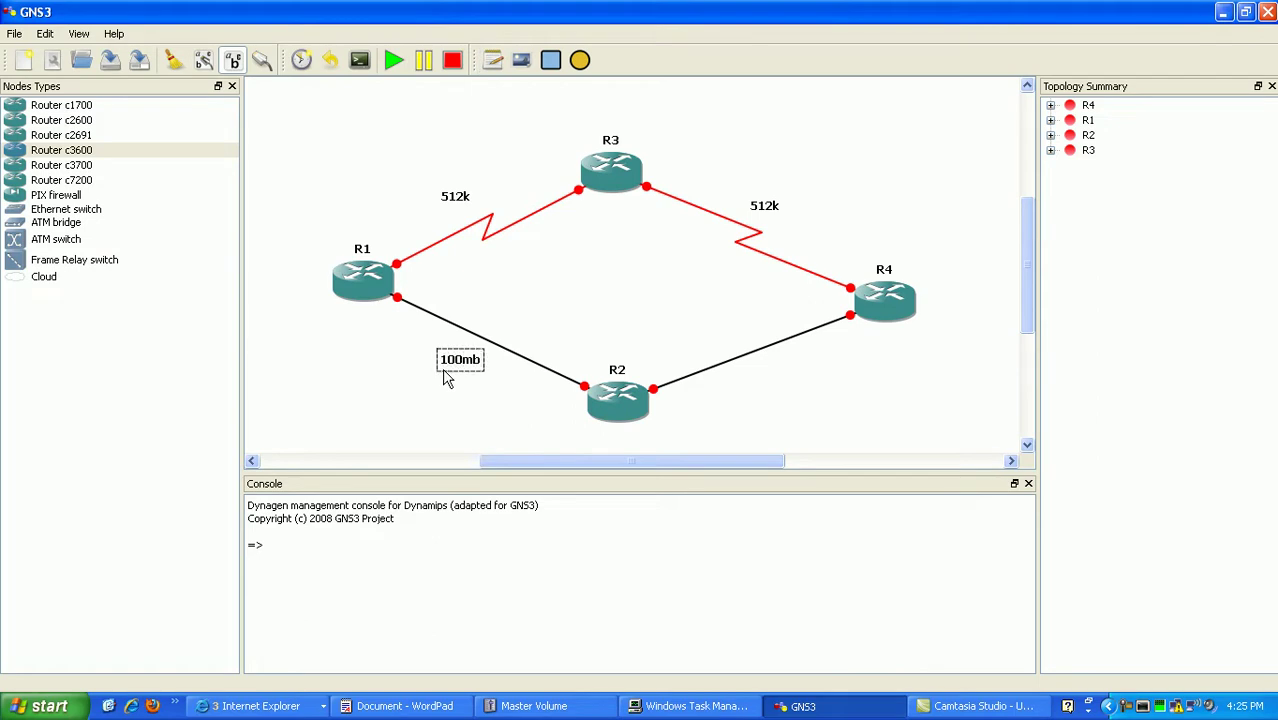
click(594, 272)
click(733, 376)
text(100mb)
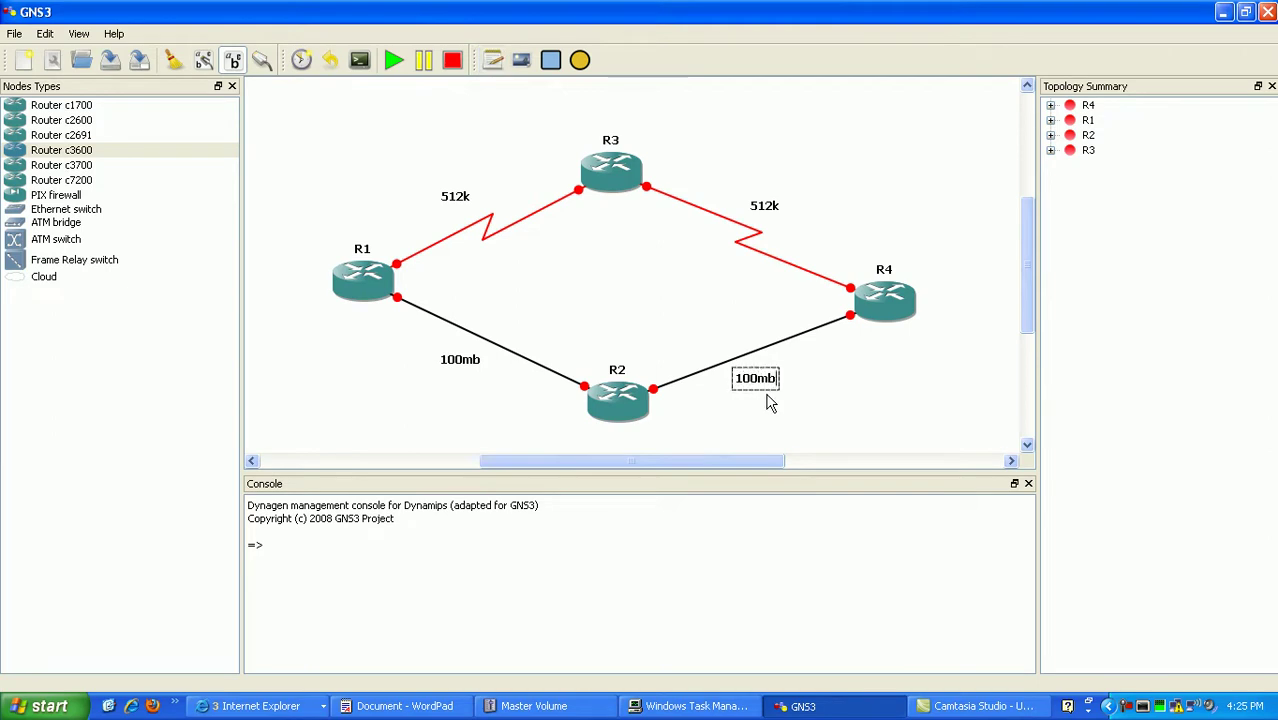
click(610, 263)
Add a text note reading RIPV2 and position it in the centre of the topology
click(492, 60)
click(546, 288)
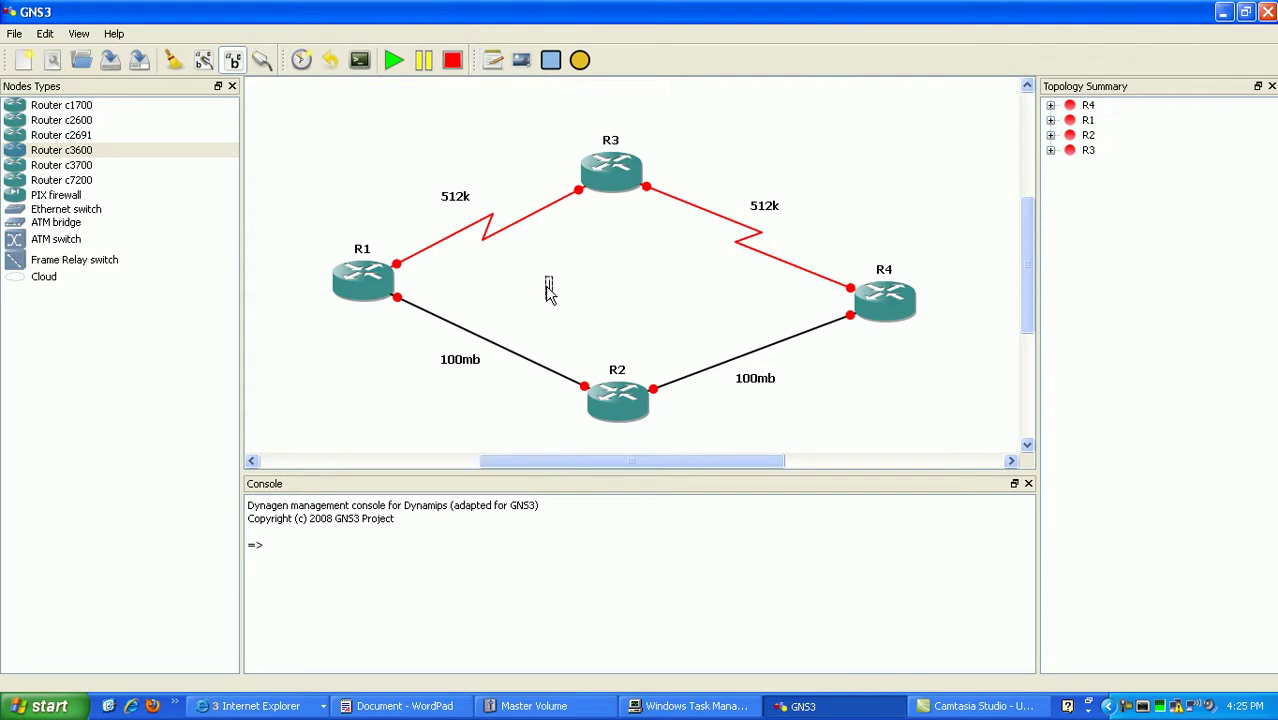
text(RIPV2)
click(591, 243)
click(563, 290)
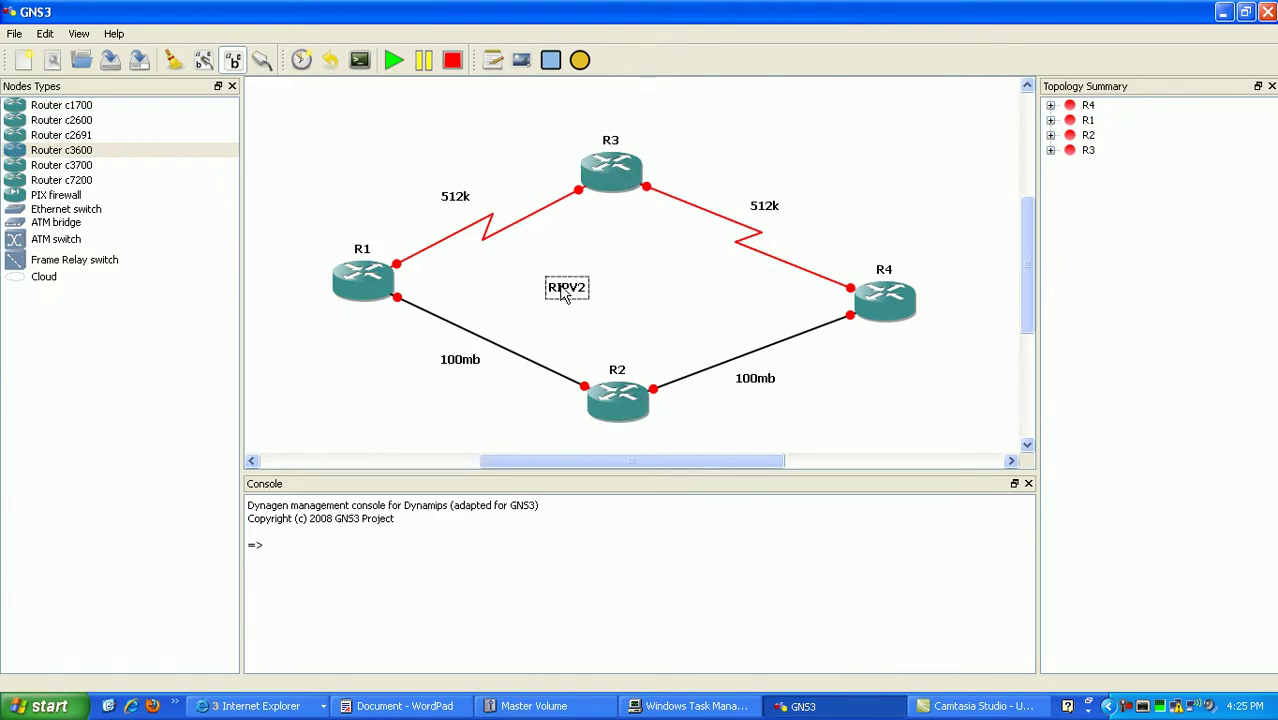
drag(549, 297, 607, 292)
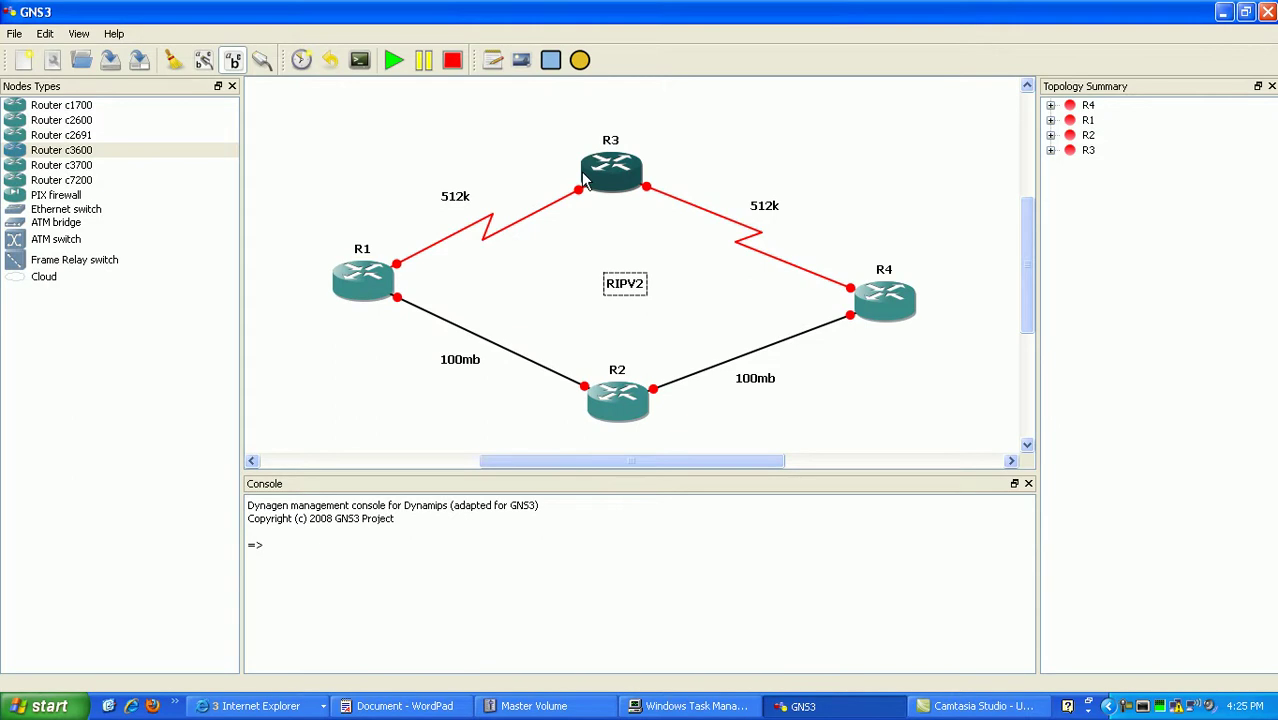
Start router R1
mouse_move(614, 170)
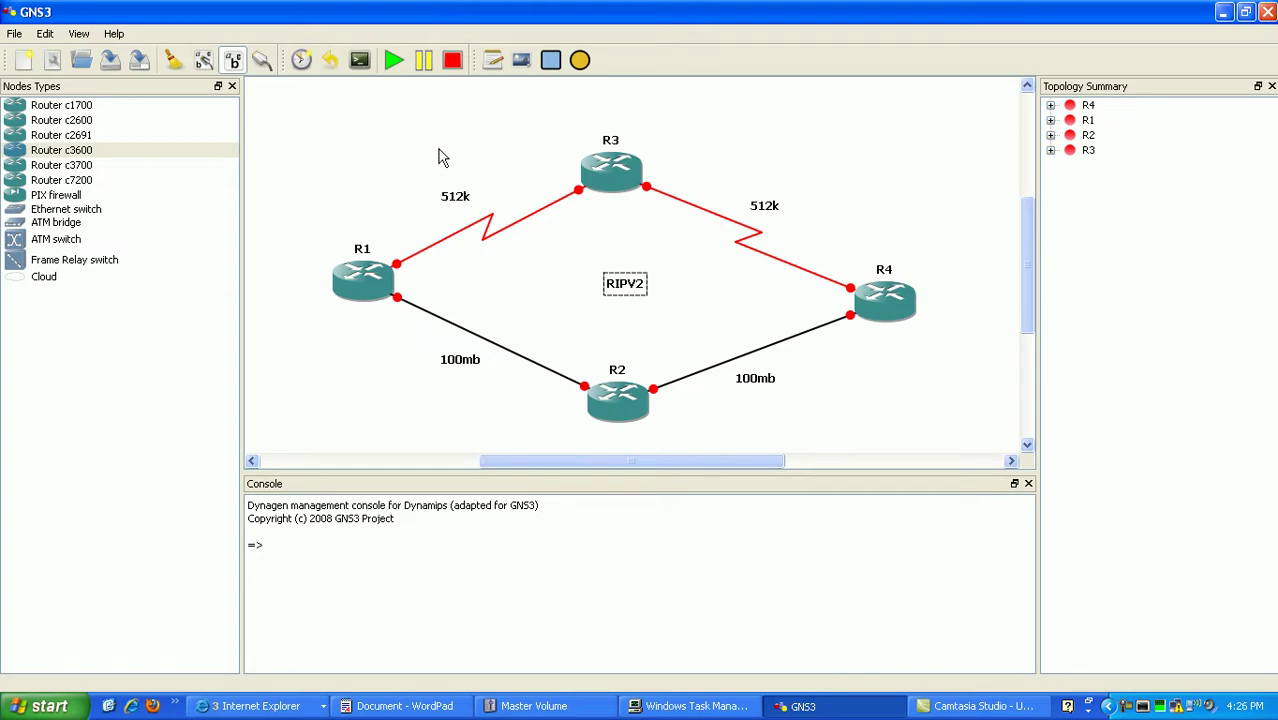
right_click(369, 281)
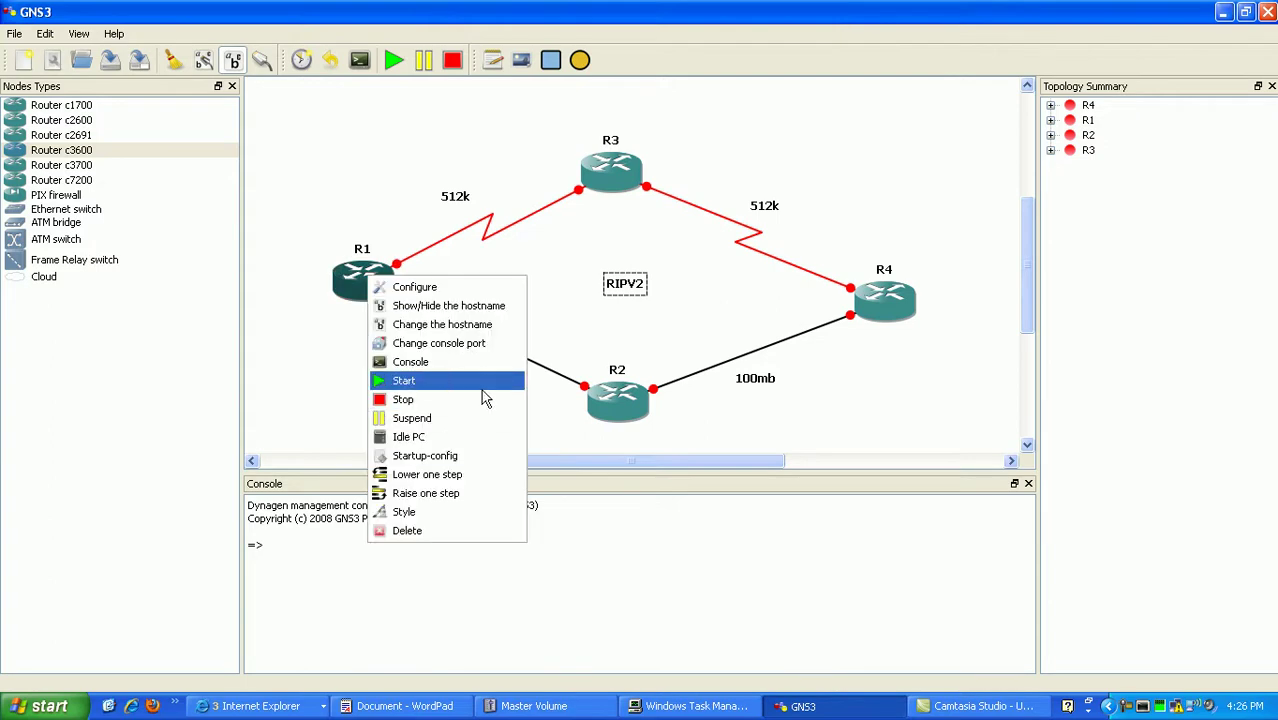
click(484, 385)
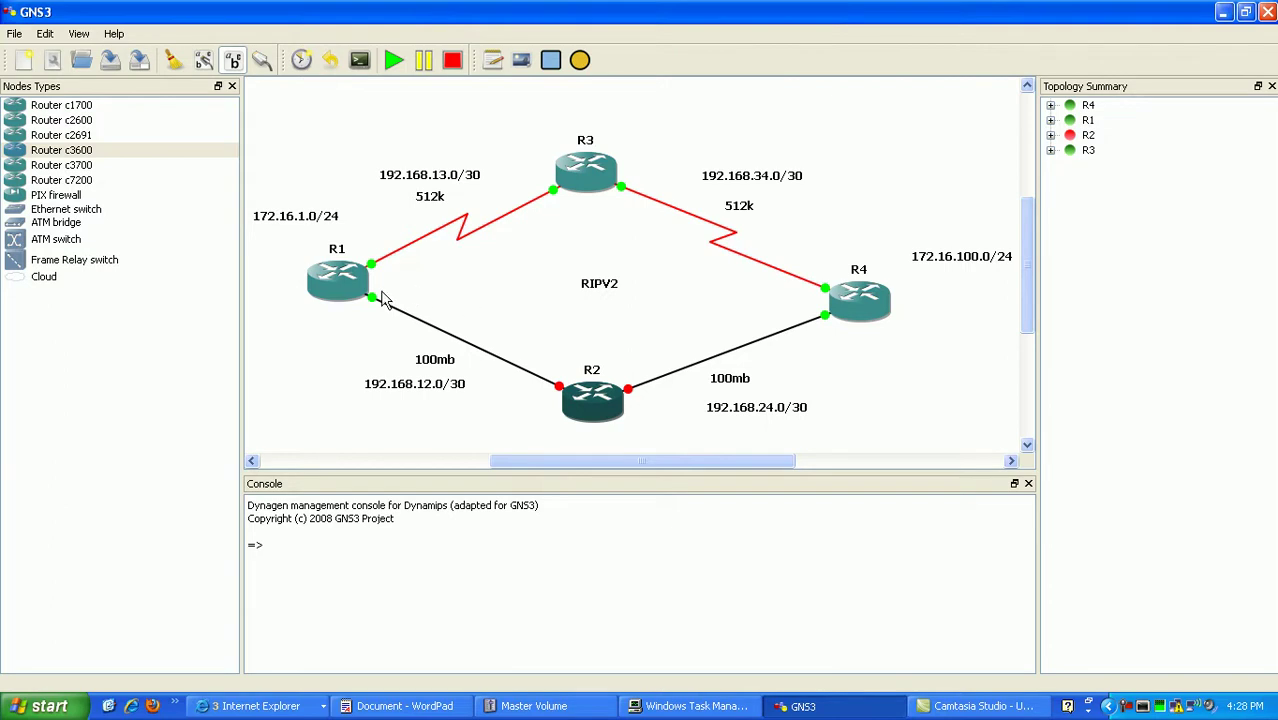
Move the 172.16.100.0/24 note slightly down and closer to router R4
click(283, 222)
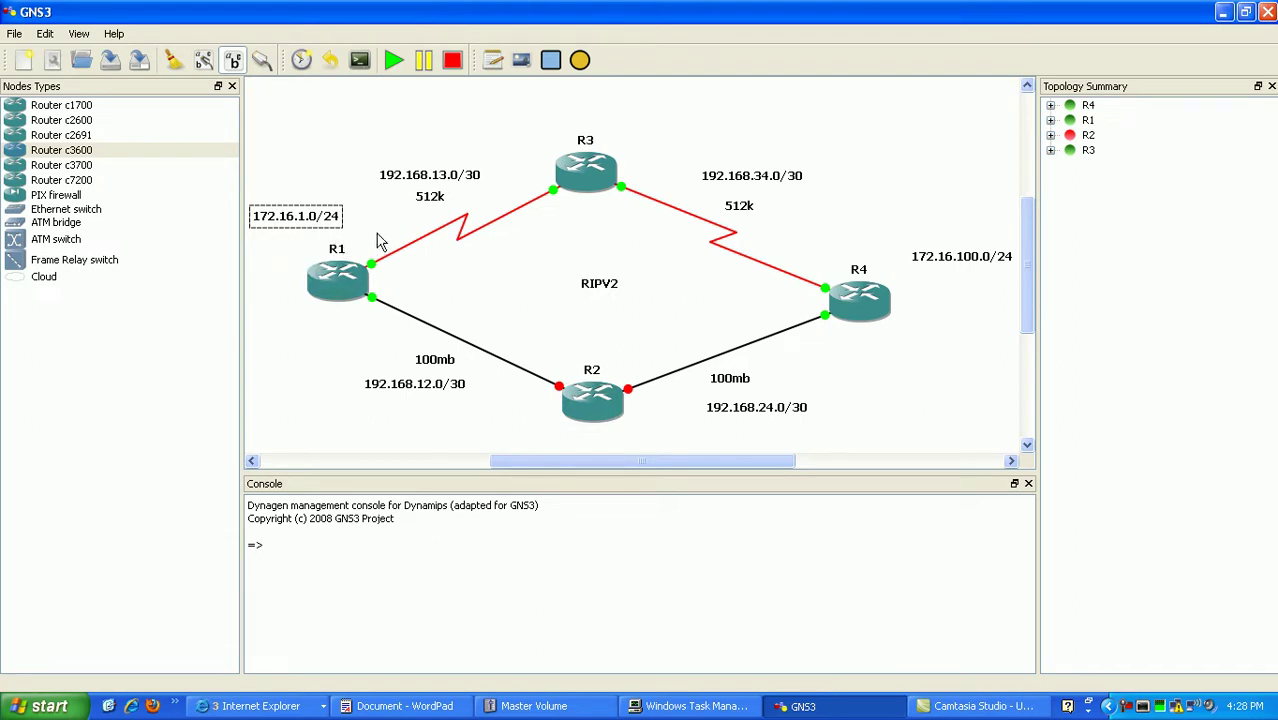
click(931, 265)
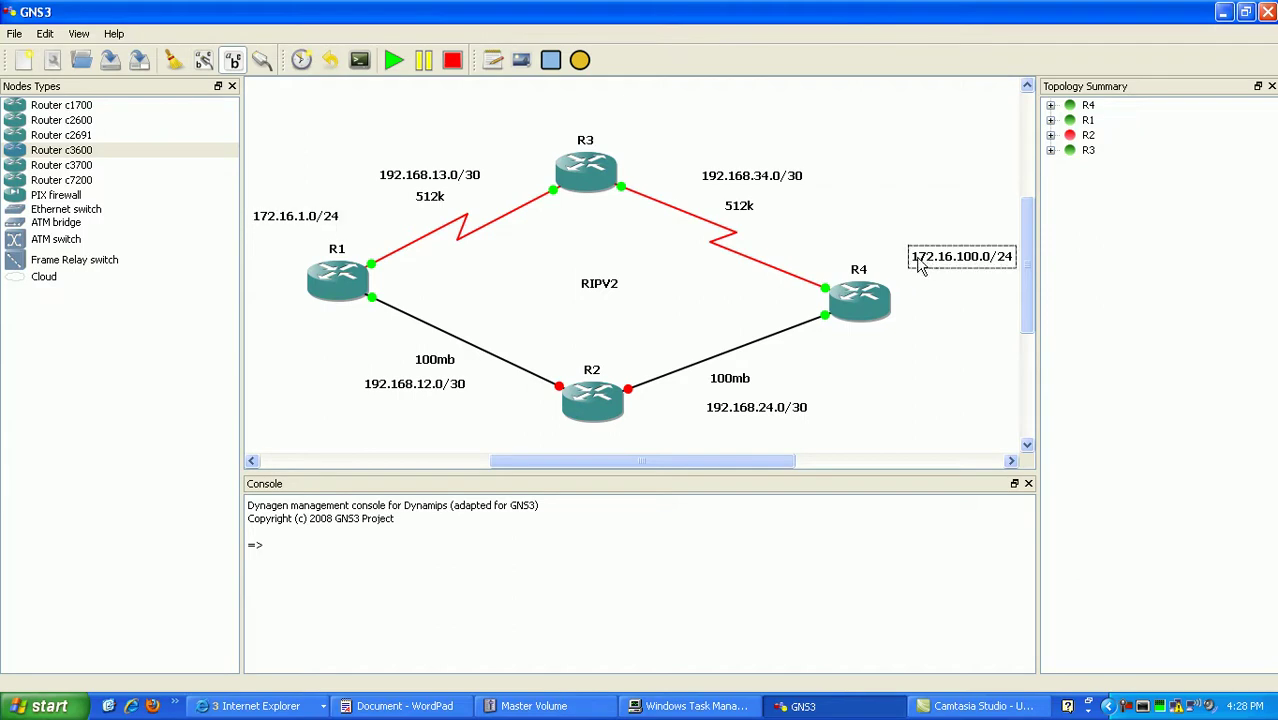
drag(912, 268, 906, 276)
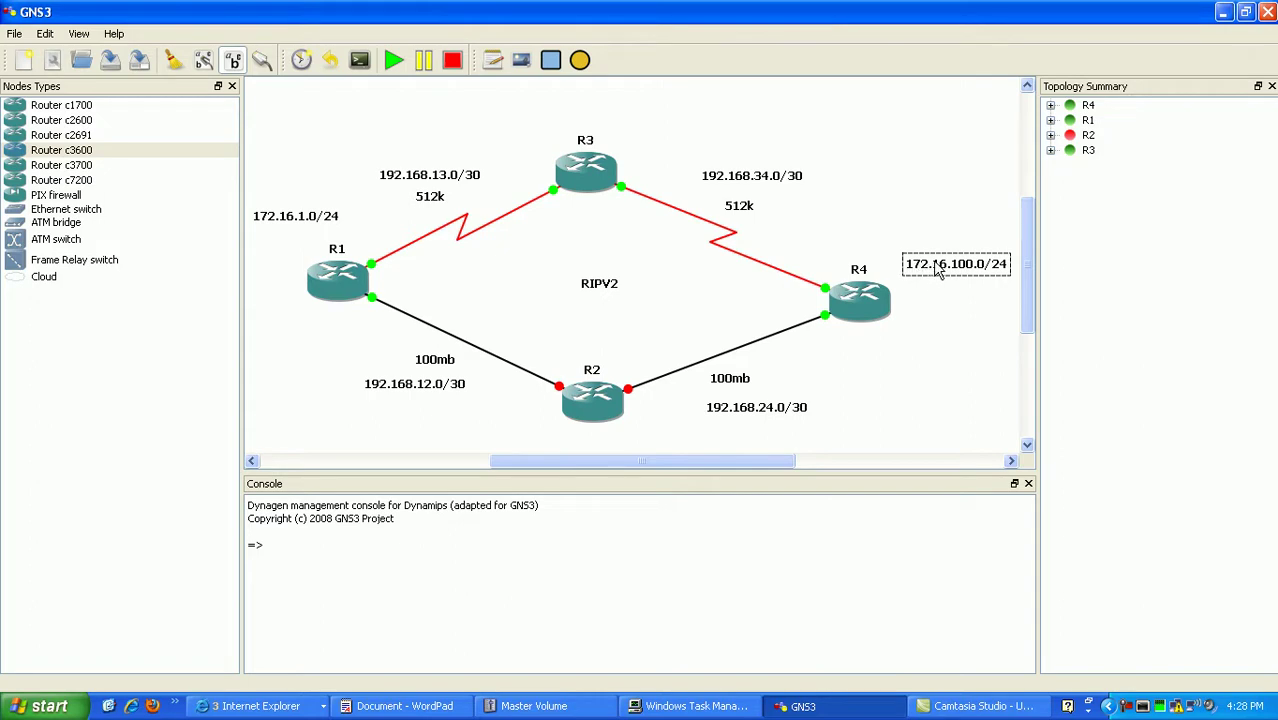
Start router R2
click(687, 296)
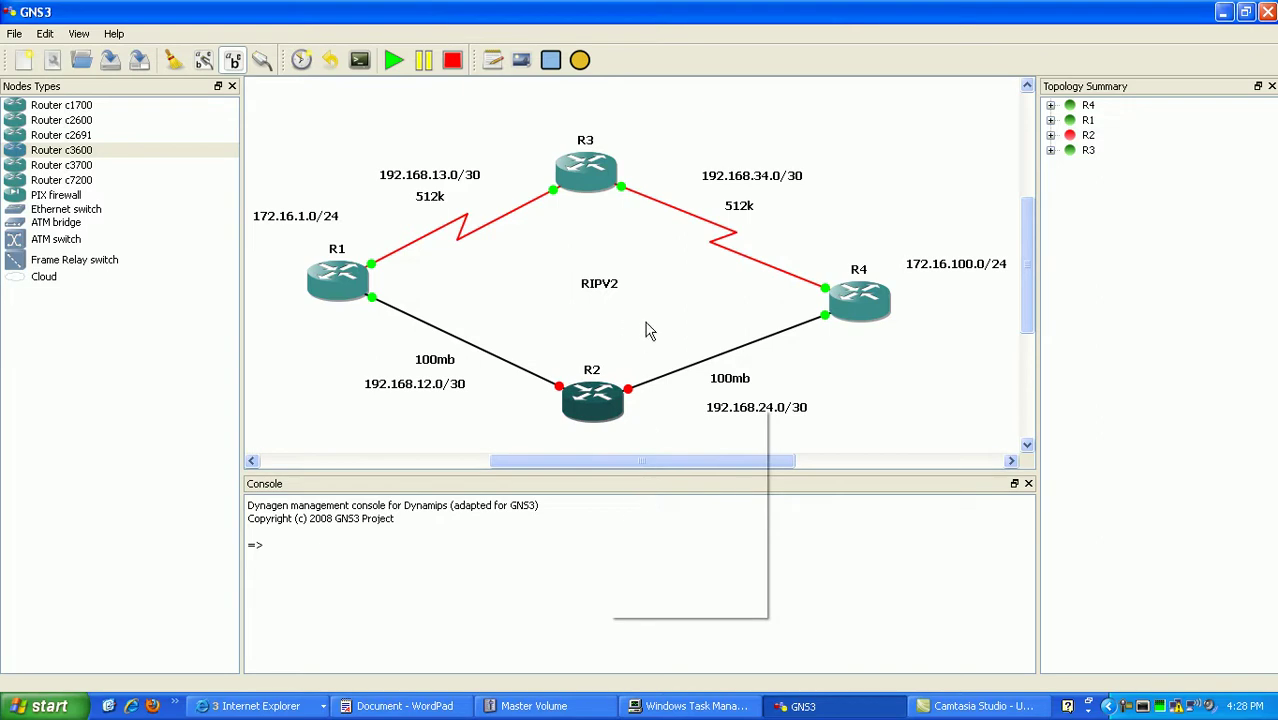
right_click(583, 404)
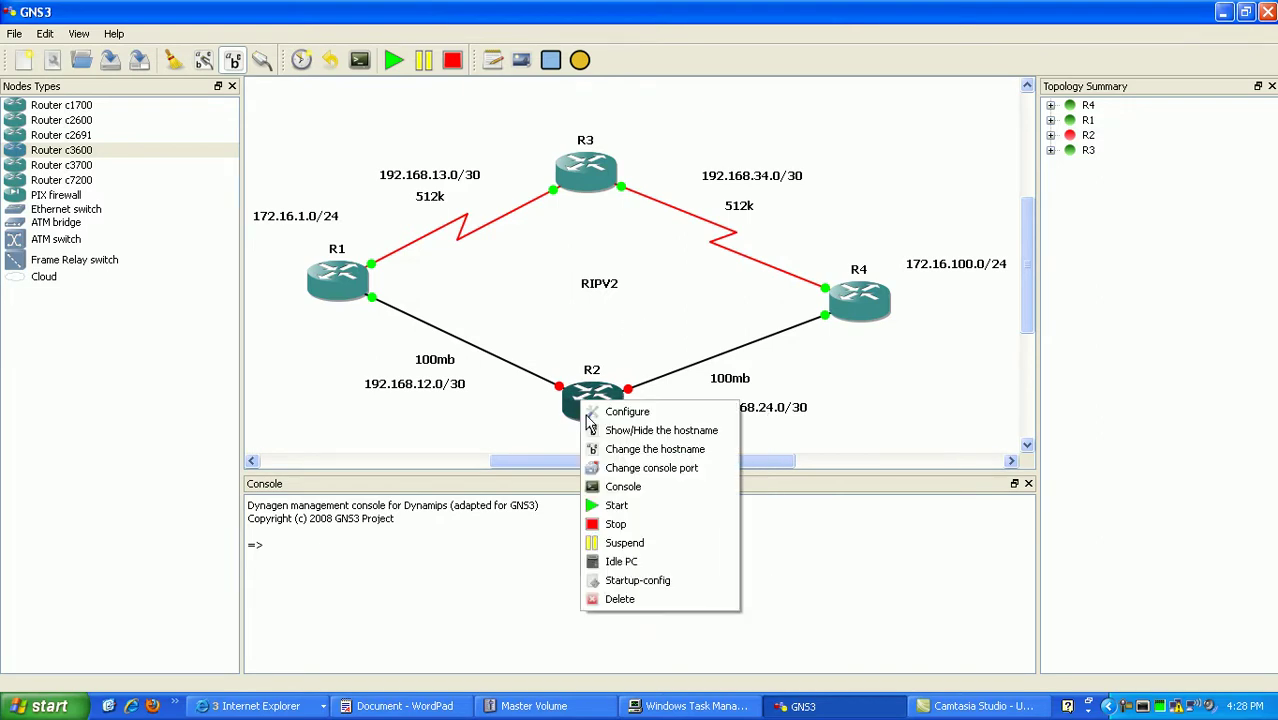
click(638, 506)
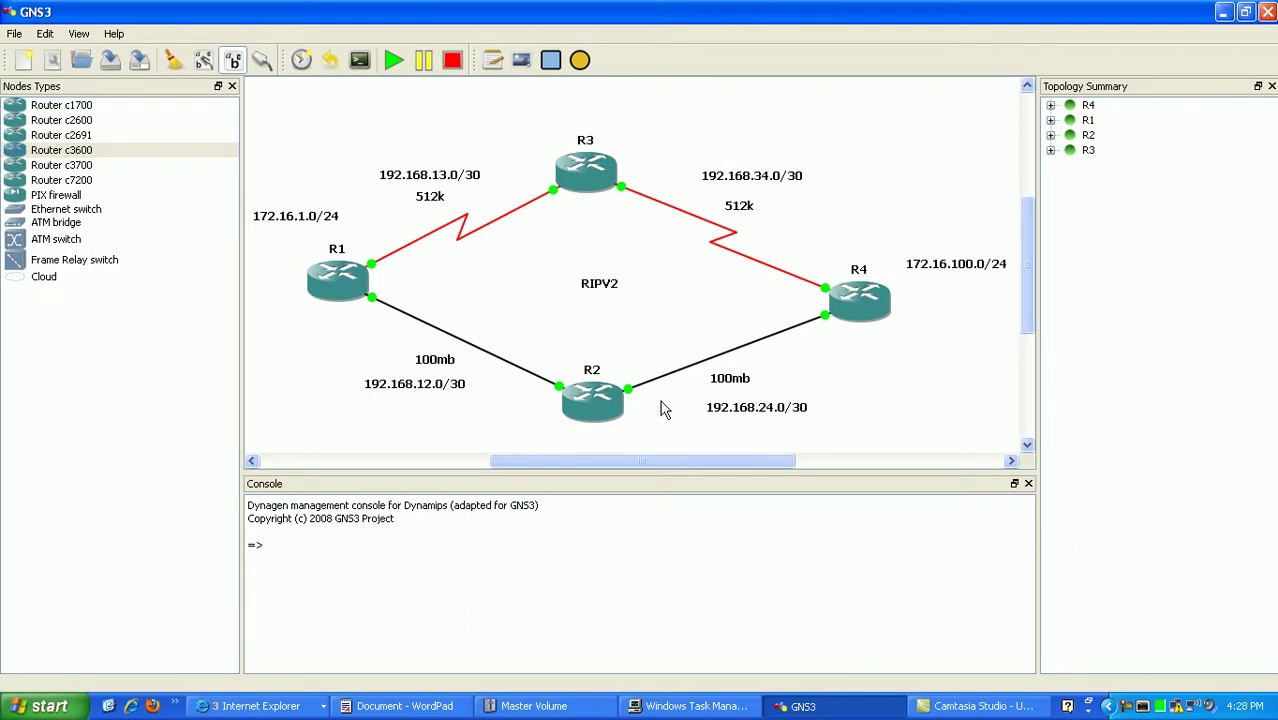
Switch to PuTTY Connection Manager and open the Console 2001 session for router R1
right_click(1141, 706)
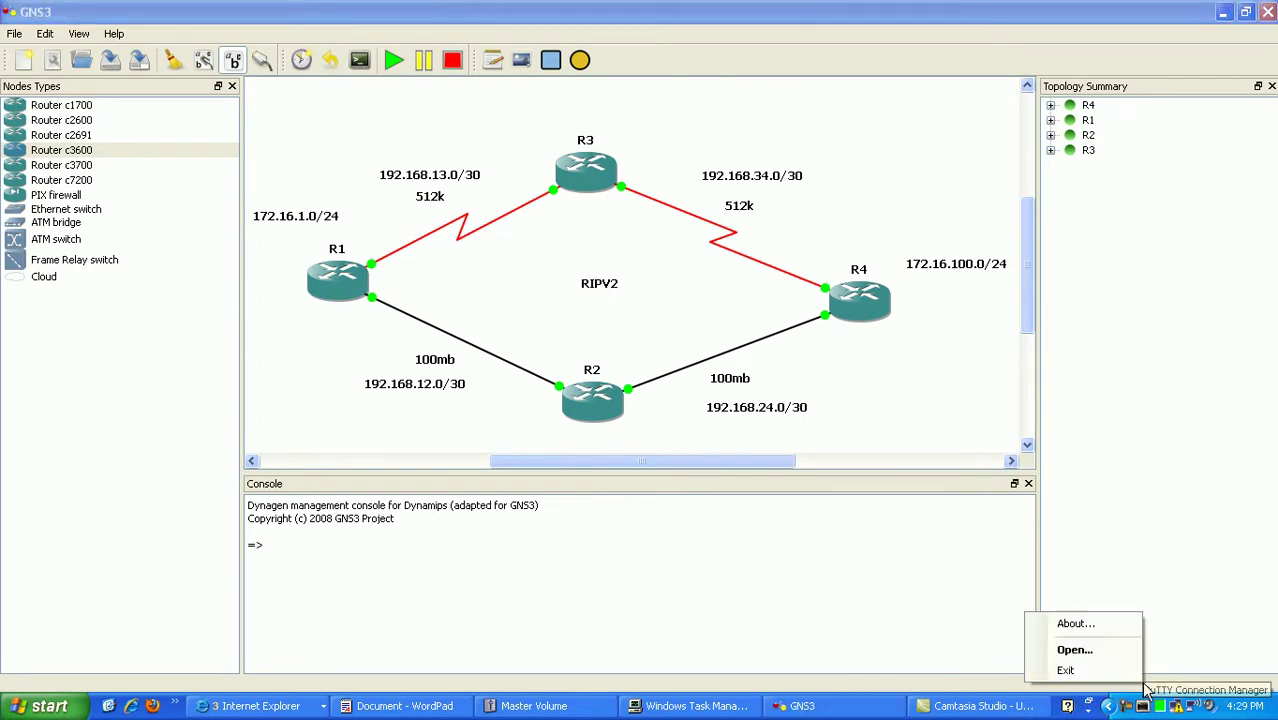
click(1076, 649)
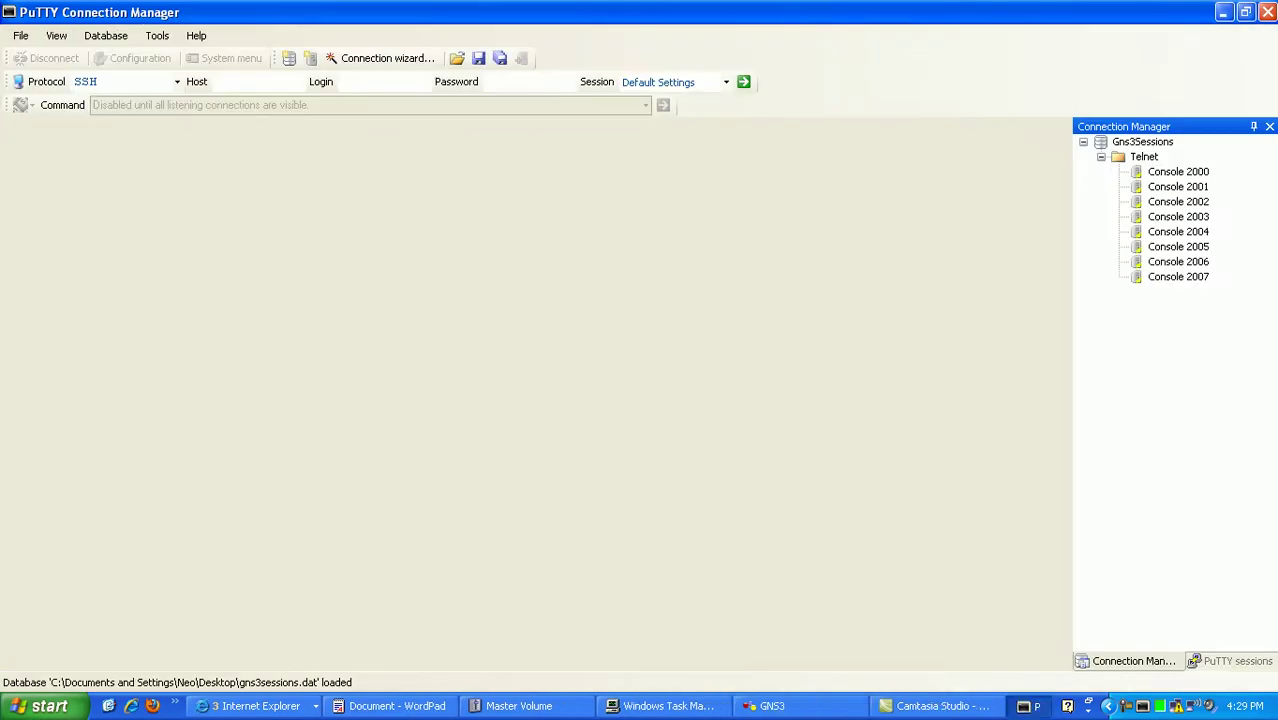
click(1193, 187)
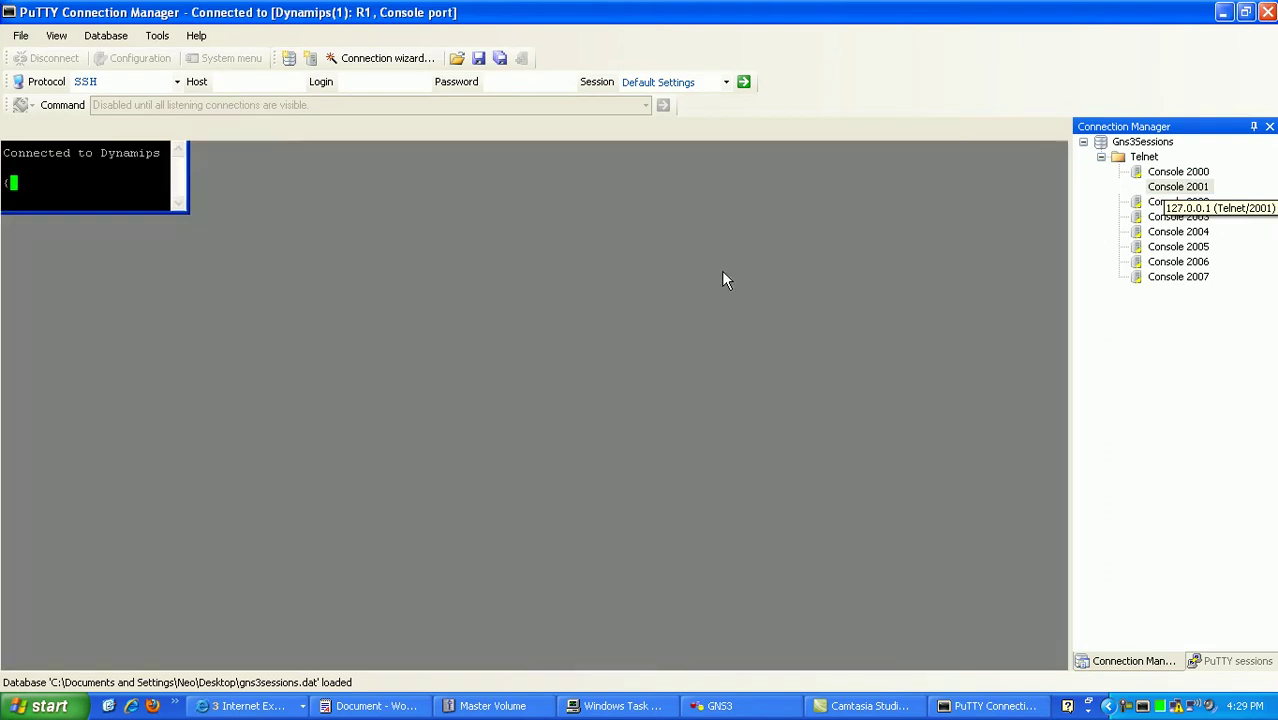
Decline the initial configuration dialog with no and bring up the router's user prompt
key(Return)
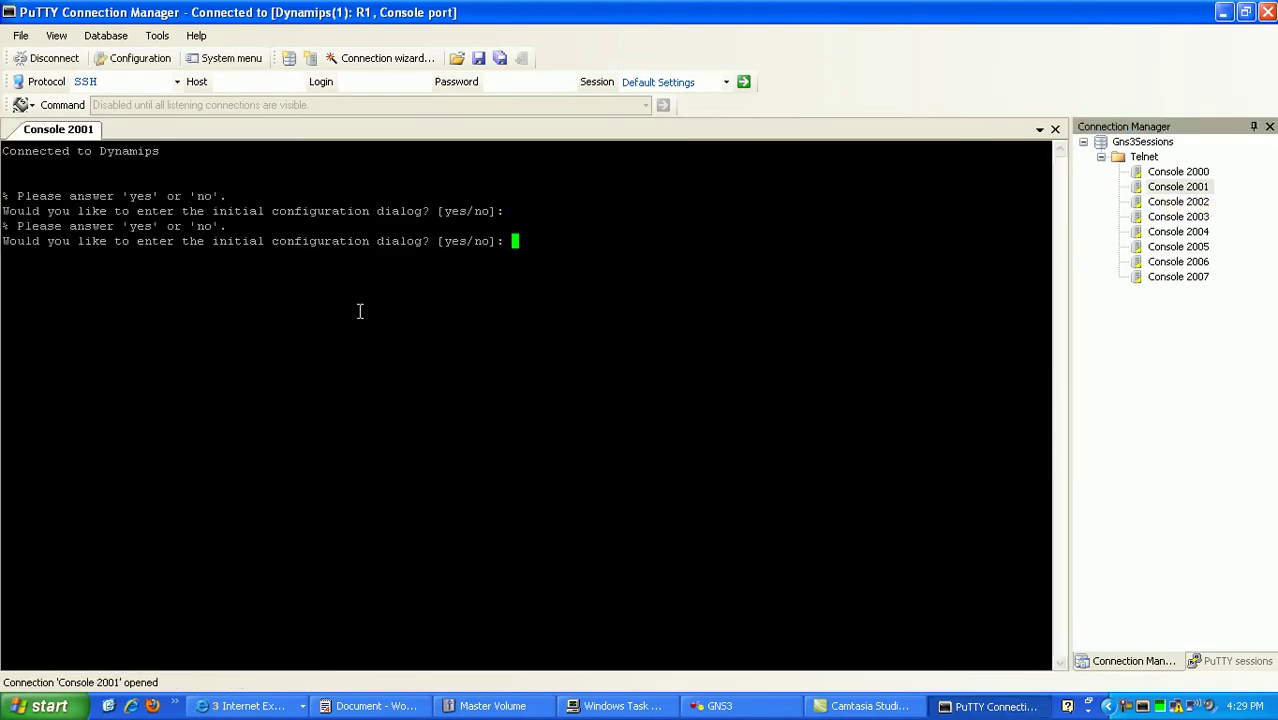
text(no)
key(Return)
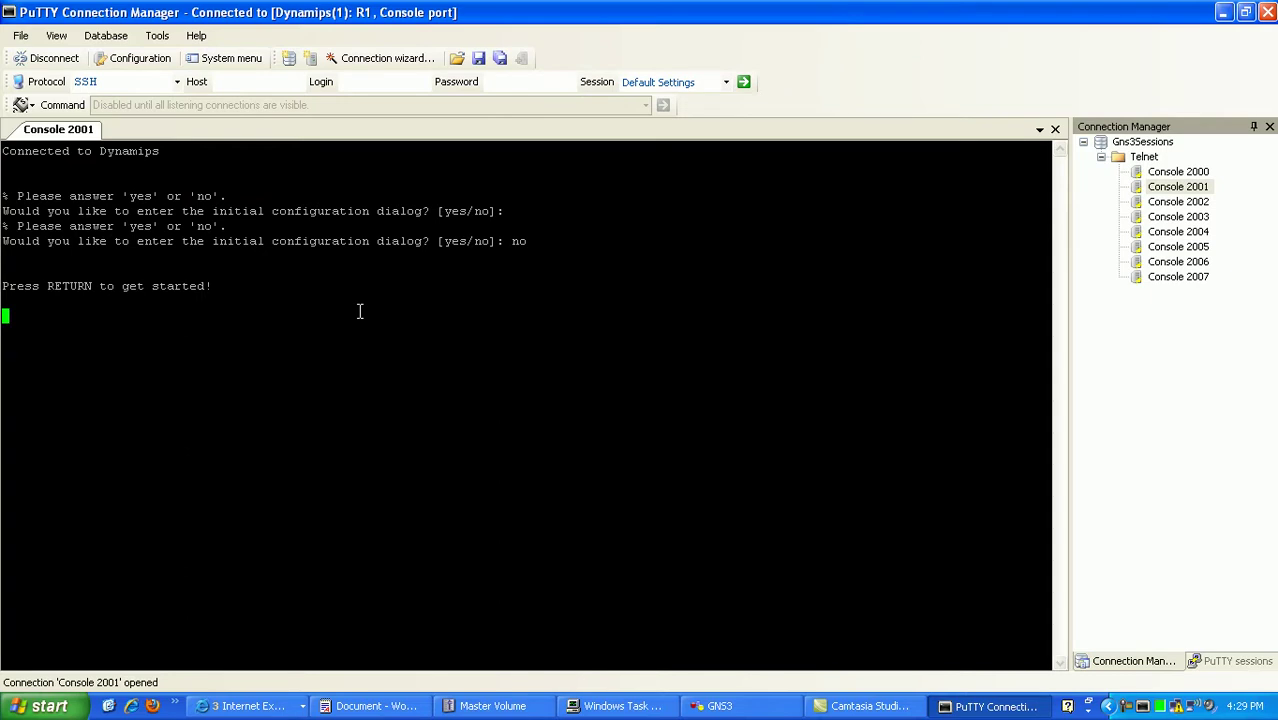
key(Return)
key(Return)
key(Return)
key(Return)
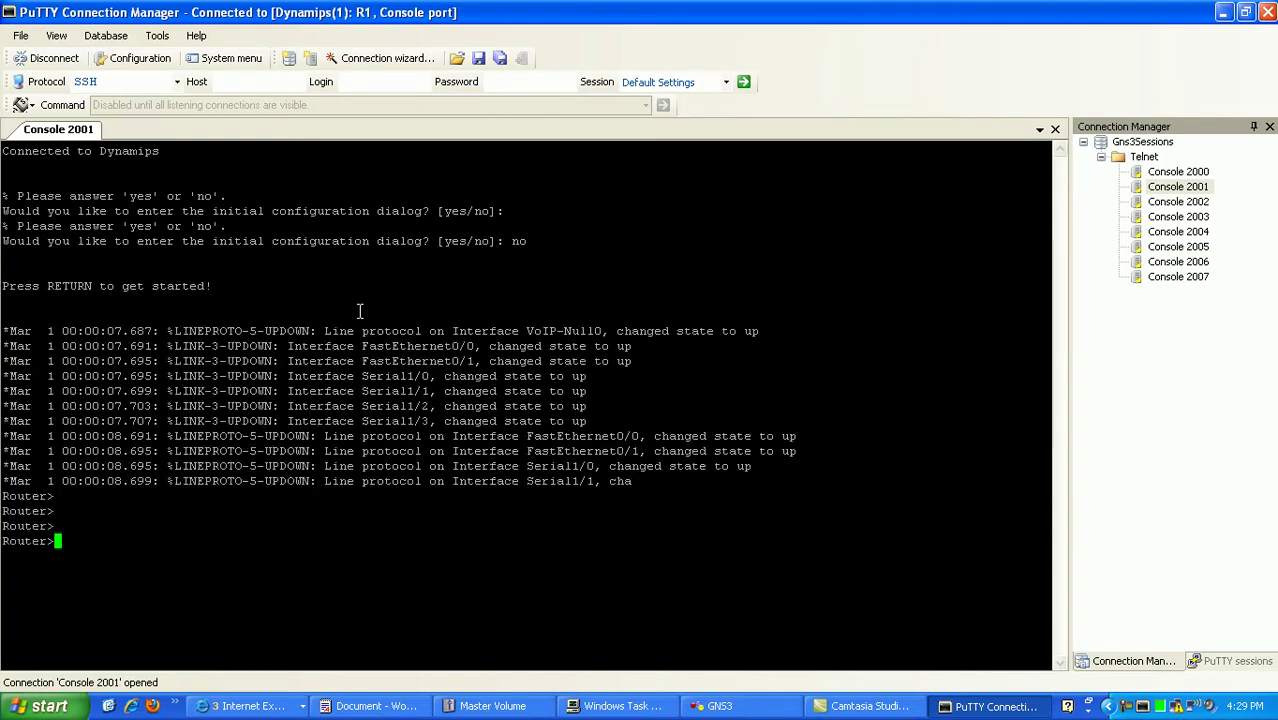
Enter privileged mode and global configuration mode, and set the hostname to R1
text(en)
key(Return)
text(config t)
key(Return)
text(hos)
key(Tab)
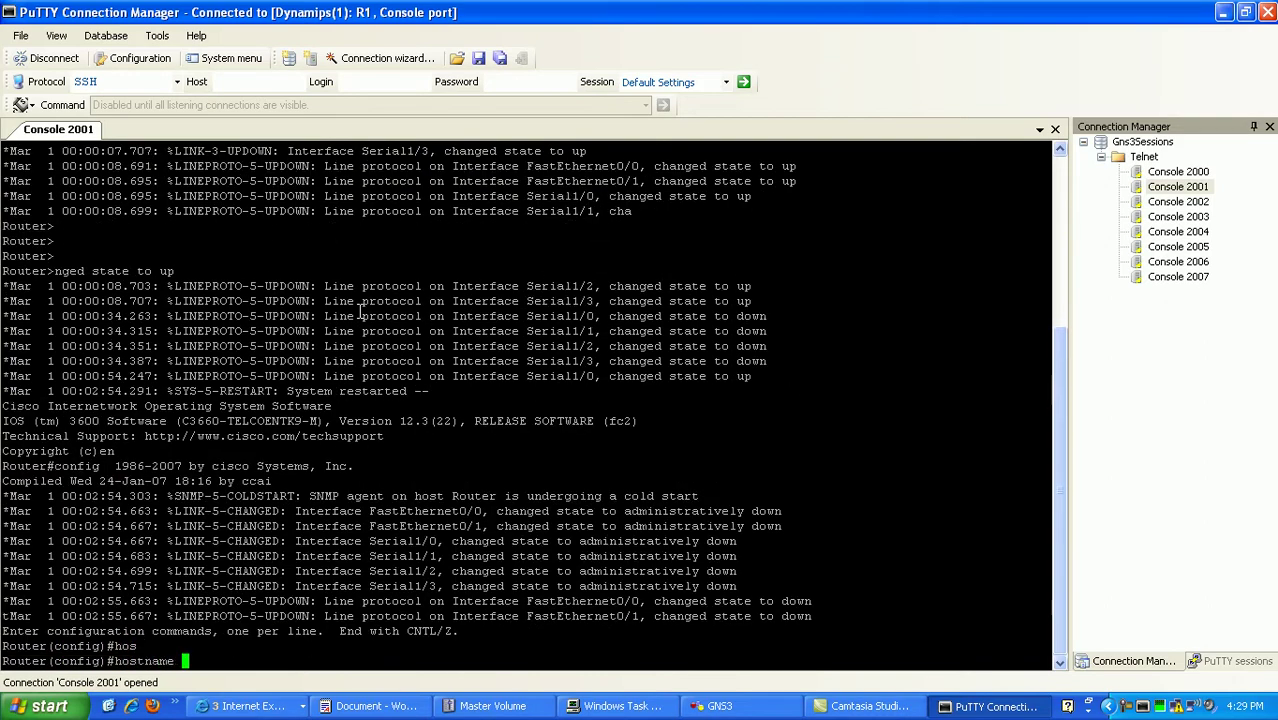
text(R1)
key(Return)
Disable the exec-timeout on R1's console line 0
text(lin con)
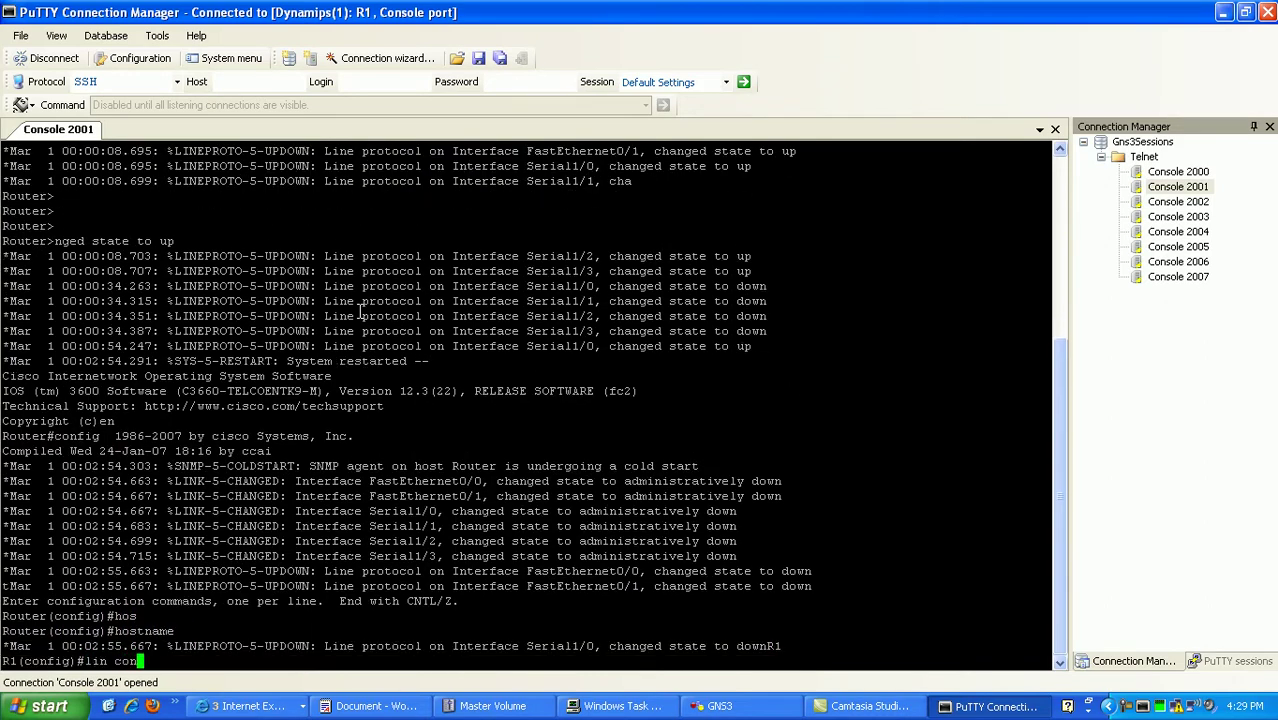
text(  0)
key(Return)
text(no exec-ti)
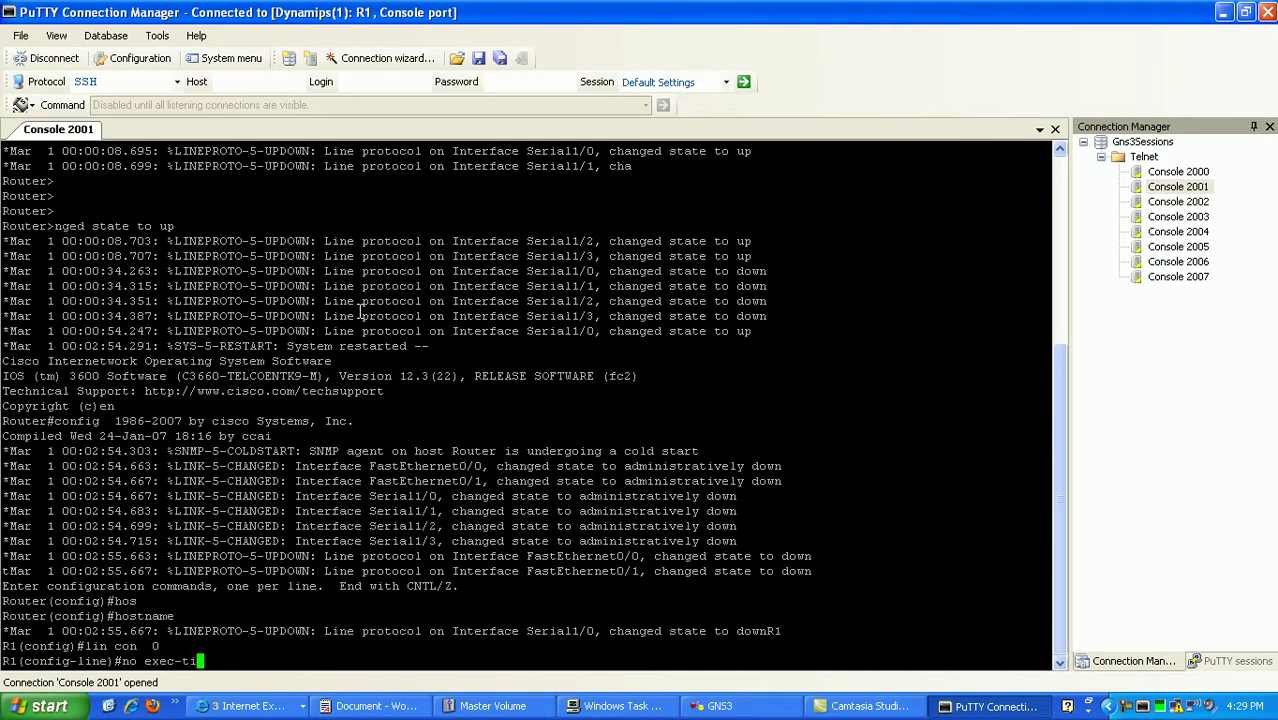
text(m)
key(Tab)
key(Return)
Configure interface lo0 on R1 with IP address 172.16.1.1 and mask 255.255.255.0
text(int lo0)
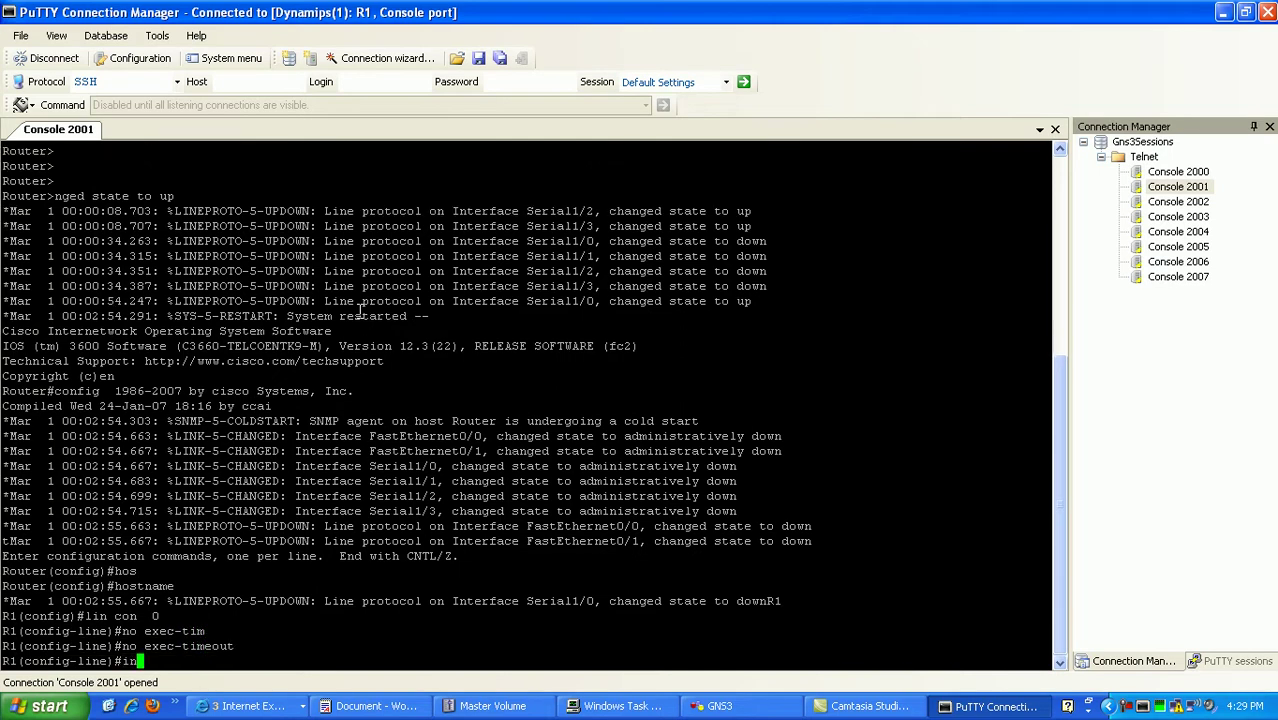
key(Return)
text(ip addr)
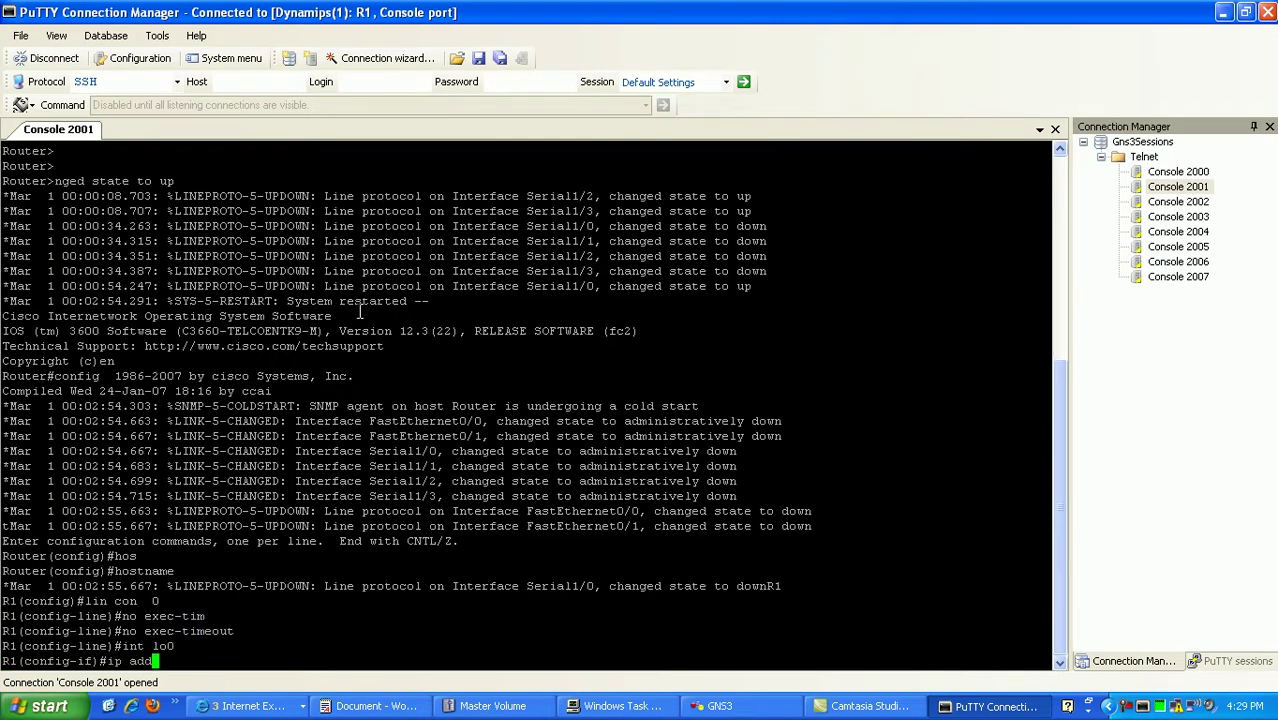
key(Tab)
text(192.1)
key(BackSpace)
key(BackSpace)
key(BackSpace)
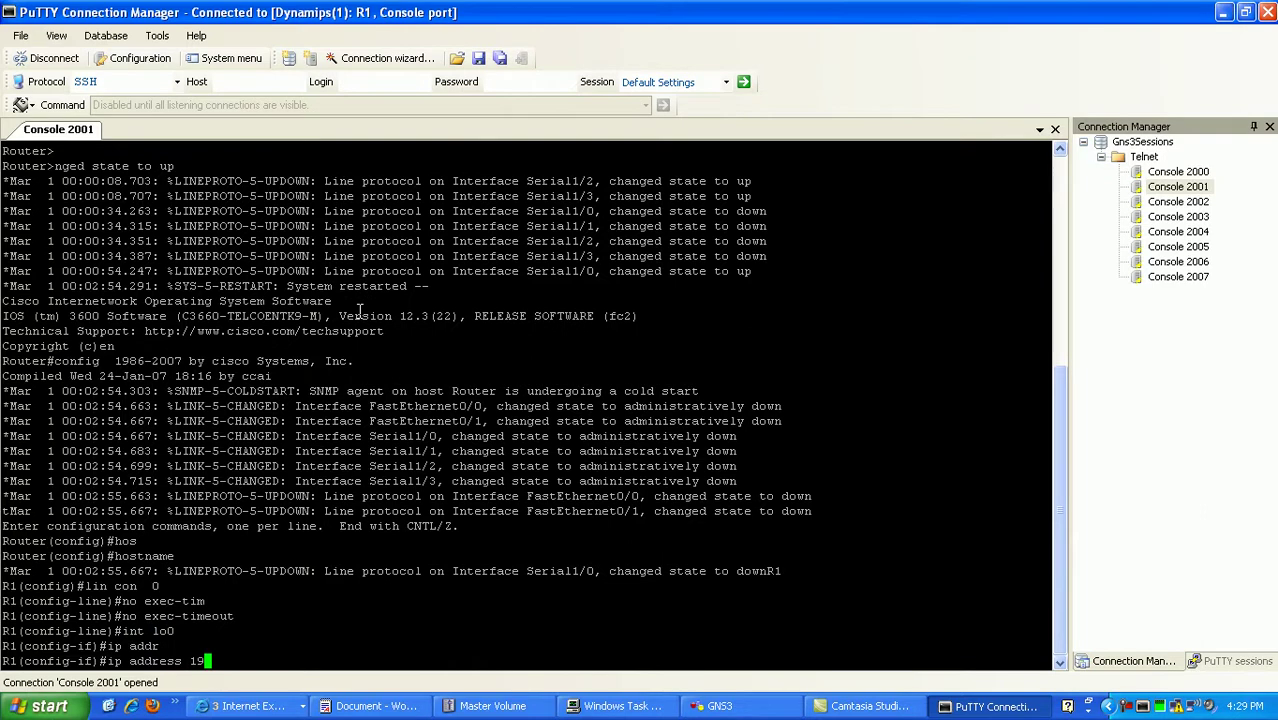
text(72.16.1.1 255.255.255.0)
key(Return)
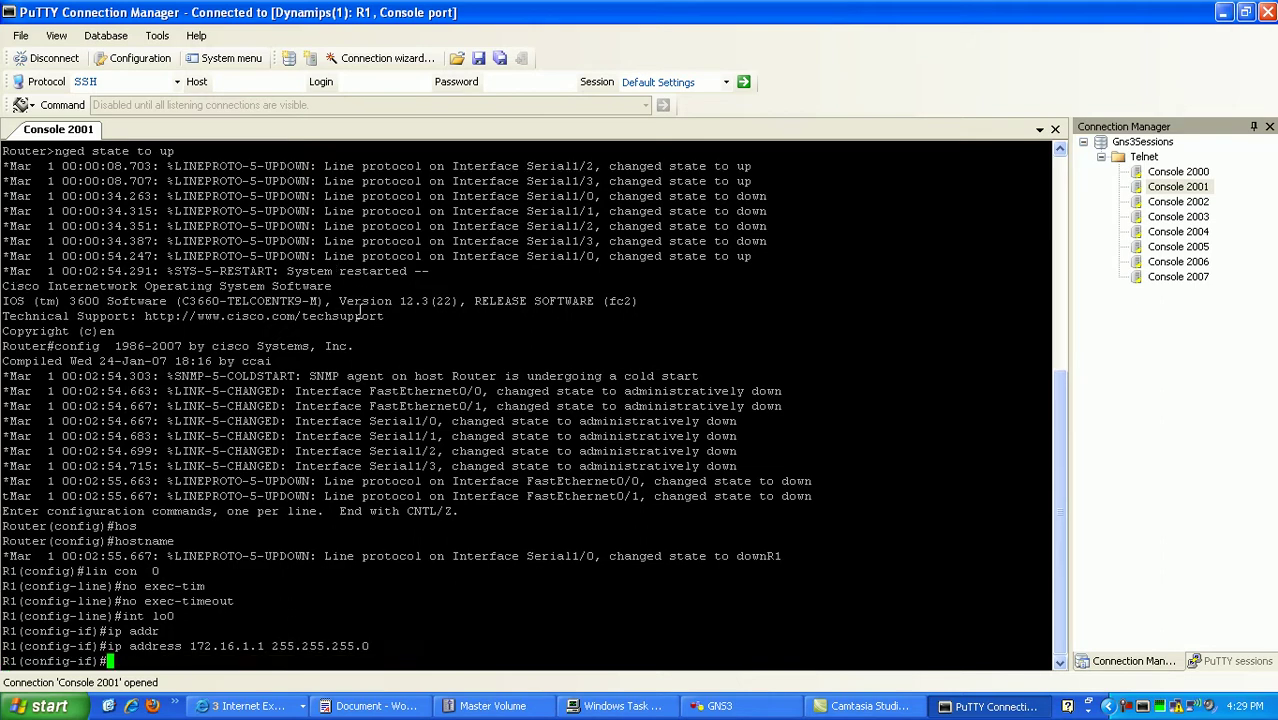
Check the R1–R3 subnet in the GNS3 topology and give R1's s1/0 interface IP address 192.168.13.1 with mask 255.255.255.252
text(int s1/0)
key(Return)
text(ip addr)
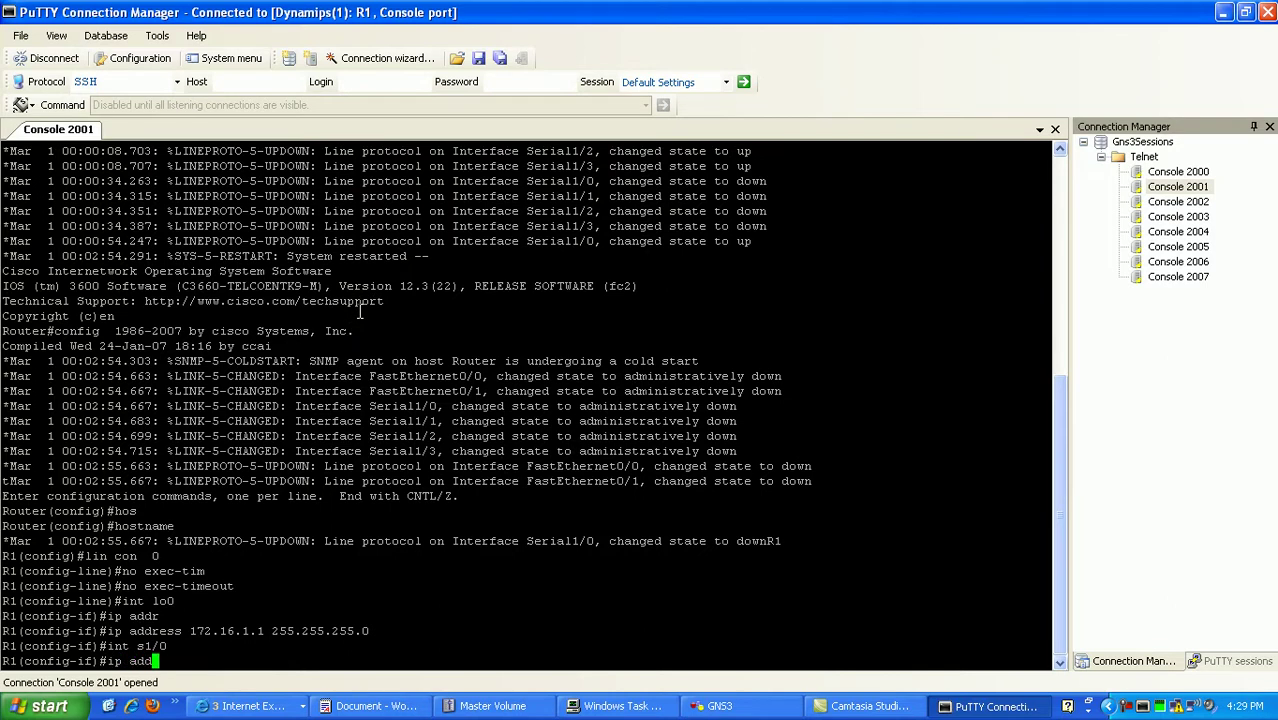
key(Tab)
text(192)
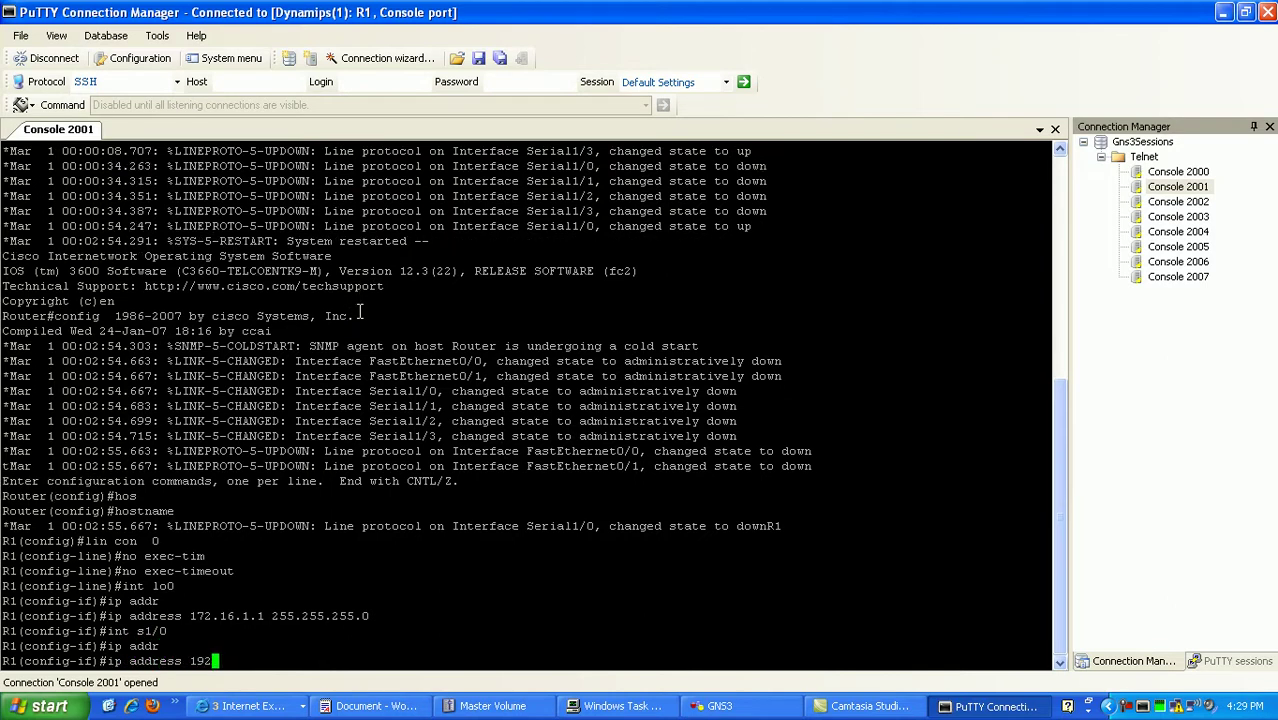
text(.168.12)
click(788, 712)
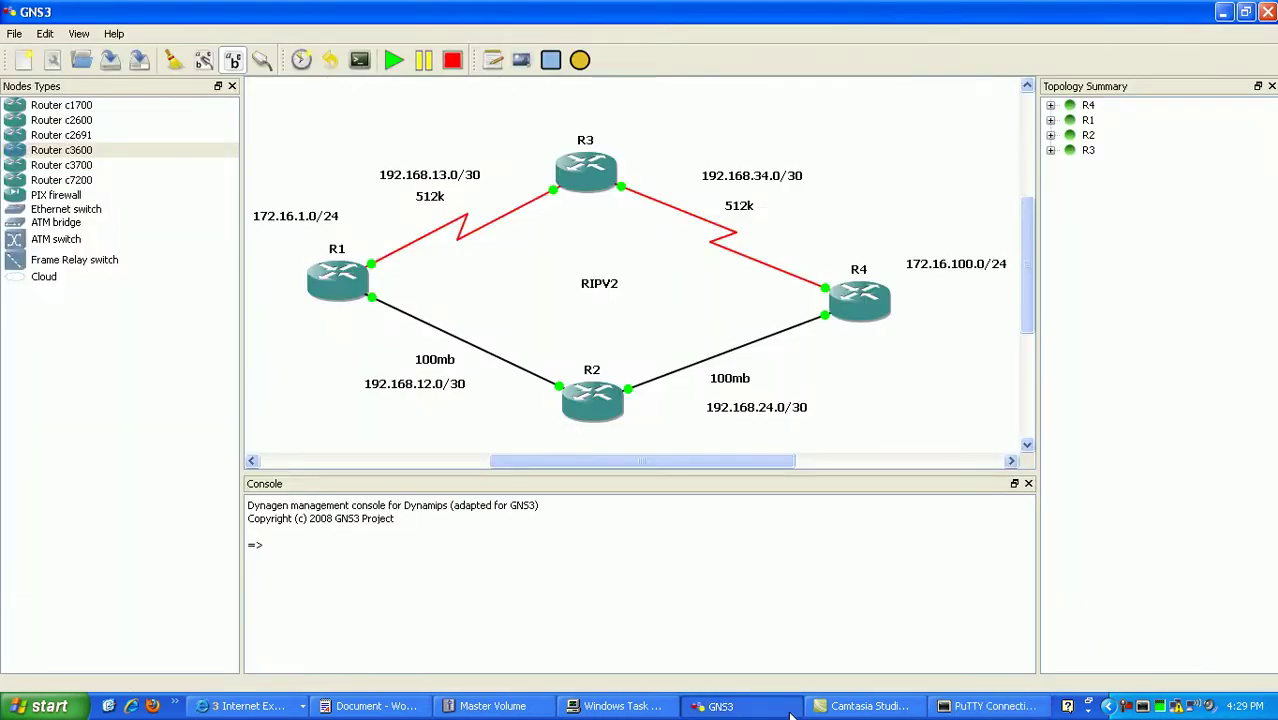
click(990, 706)
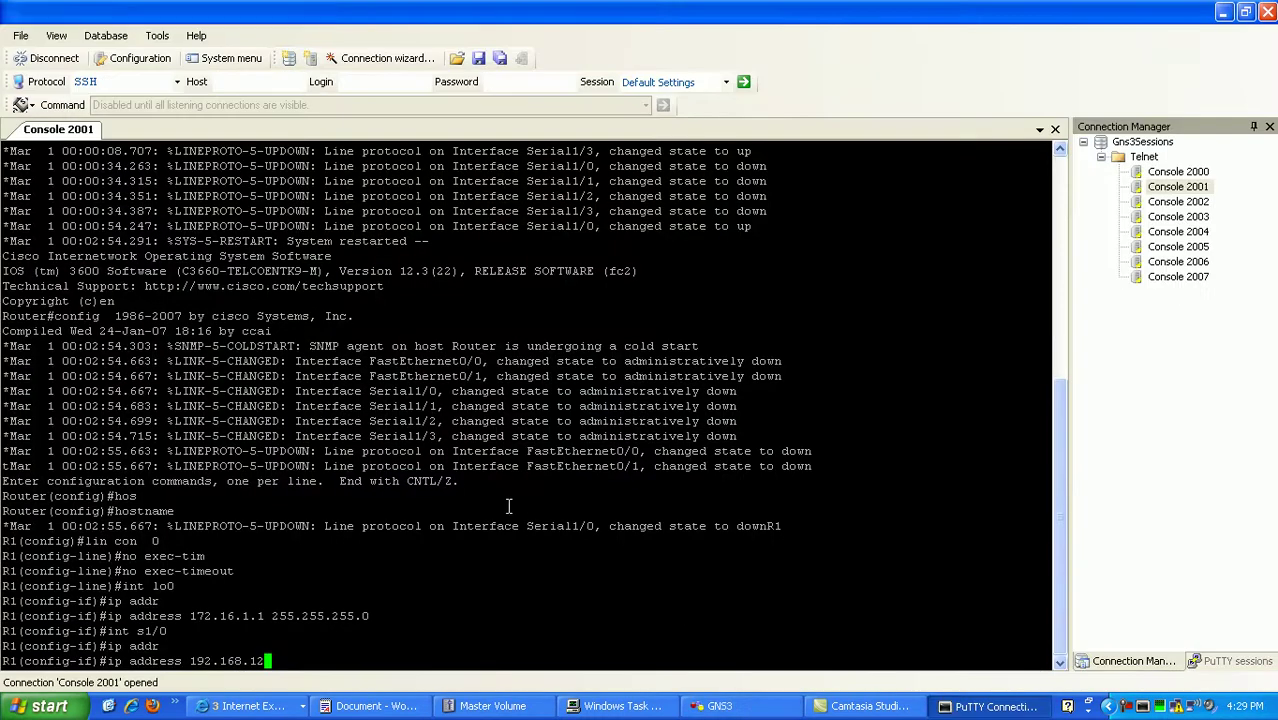
key(BackSpace)
text(3.)
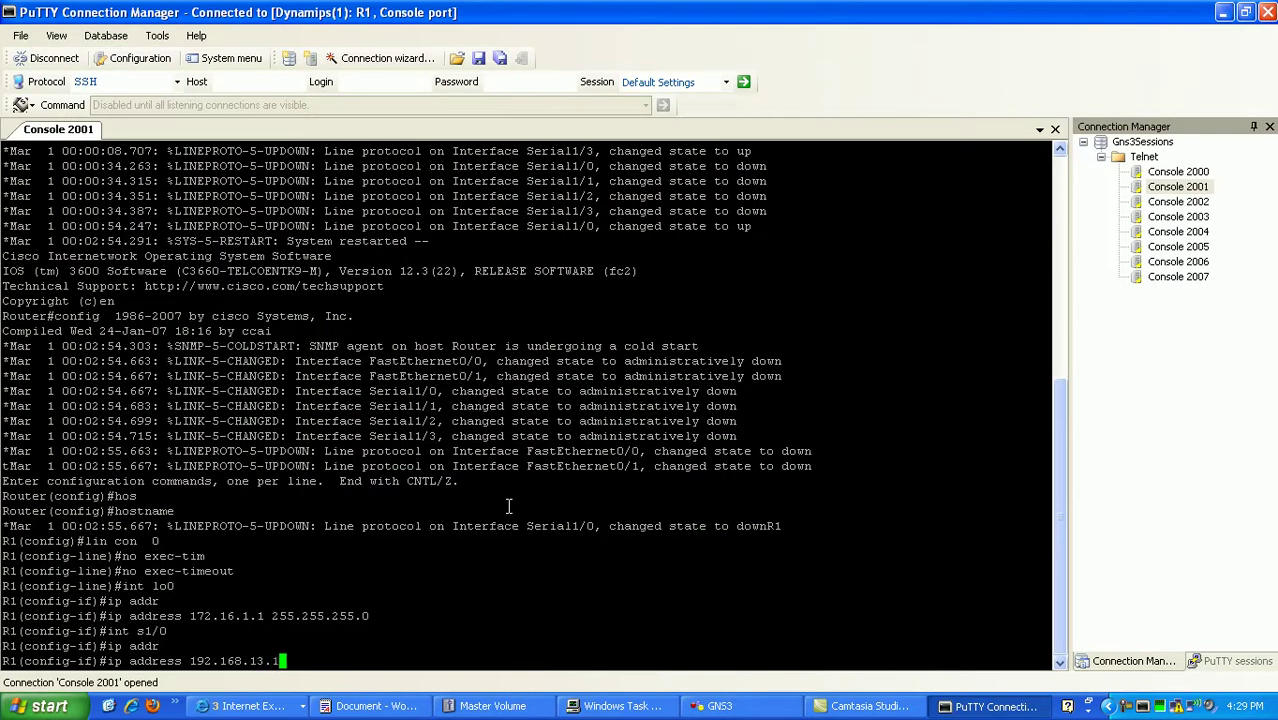
text(1 255.255.255.2)
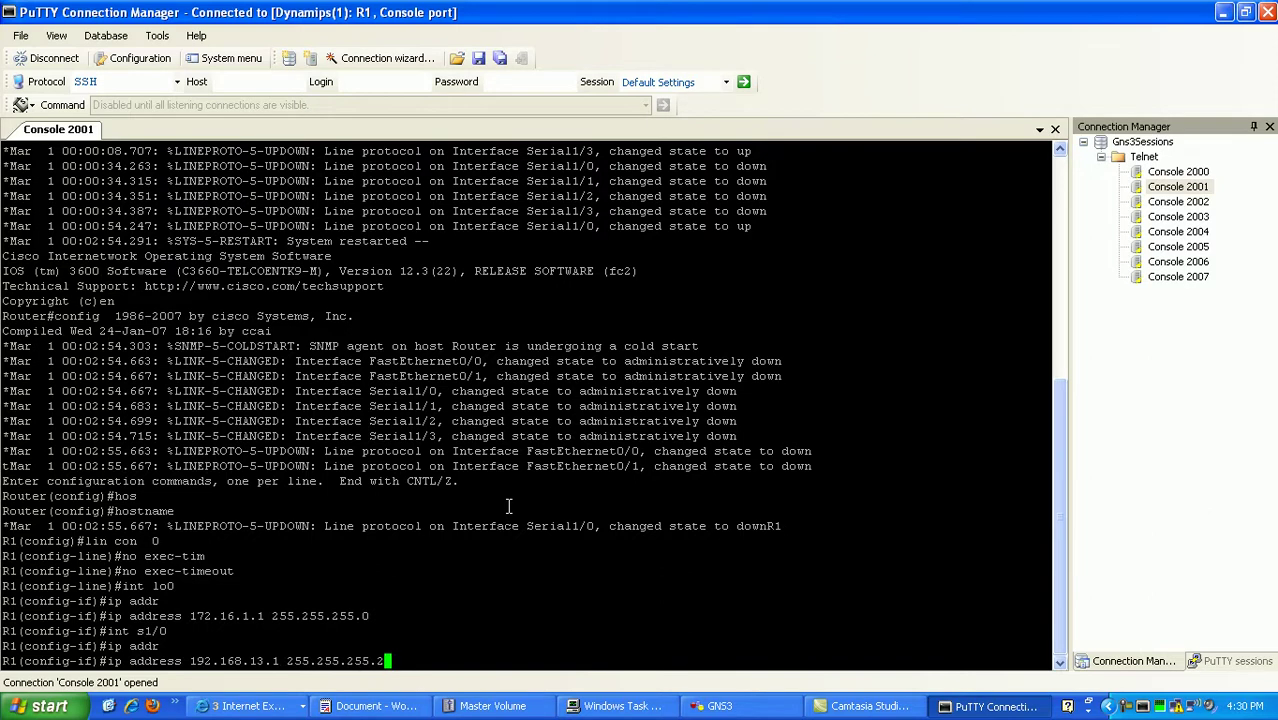
text(52)
key(Return)
Assign IP address 192.168.12.1 with mask 255.255.255.252 to R1's fa0/0 interface and enable it with no shut
text(int fa0/0)
key(Return)
text(ip addr)
key(Tab)
text(19)
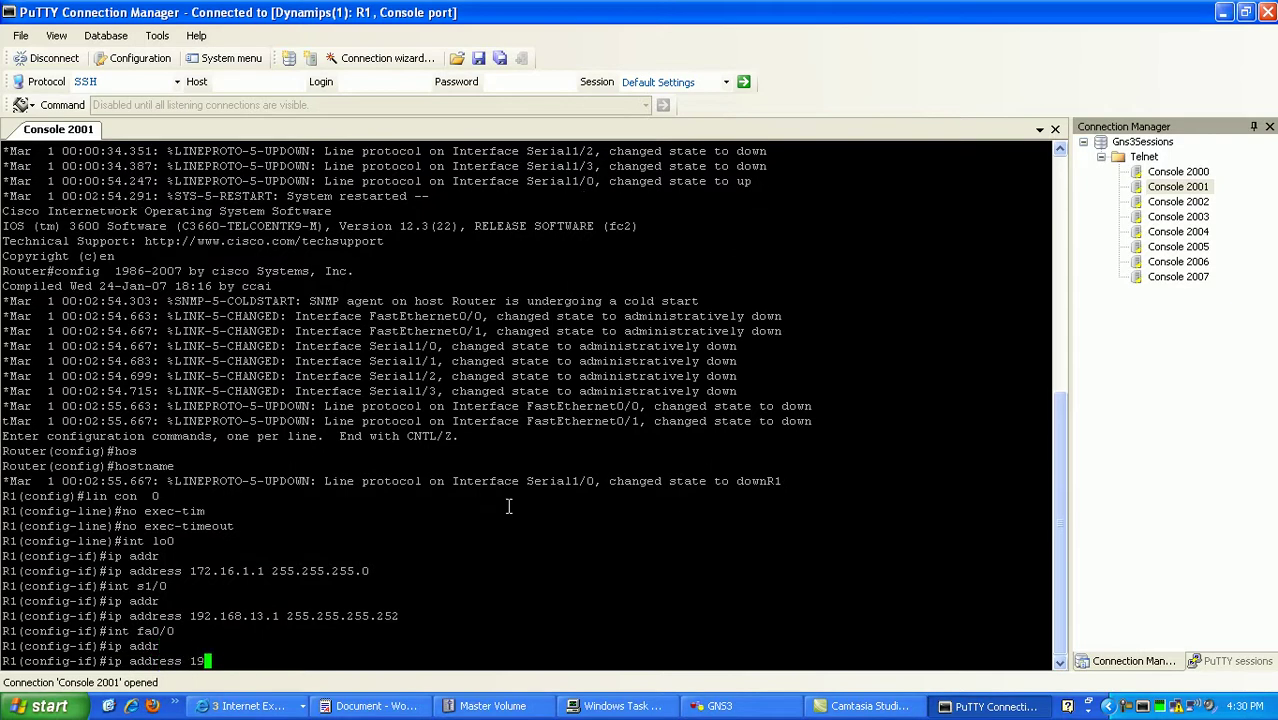
text(2.168.12.1 255.255.255.2)
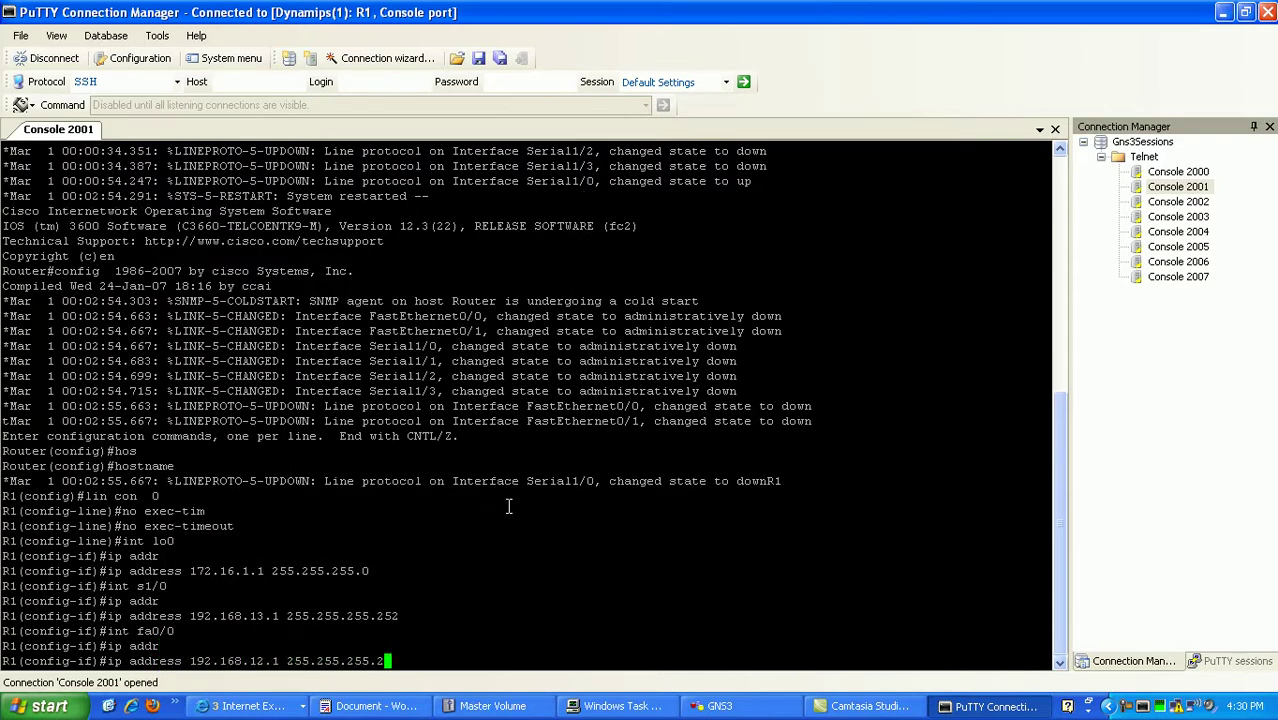
text(52)
key(Return)
text(no sh)
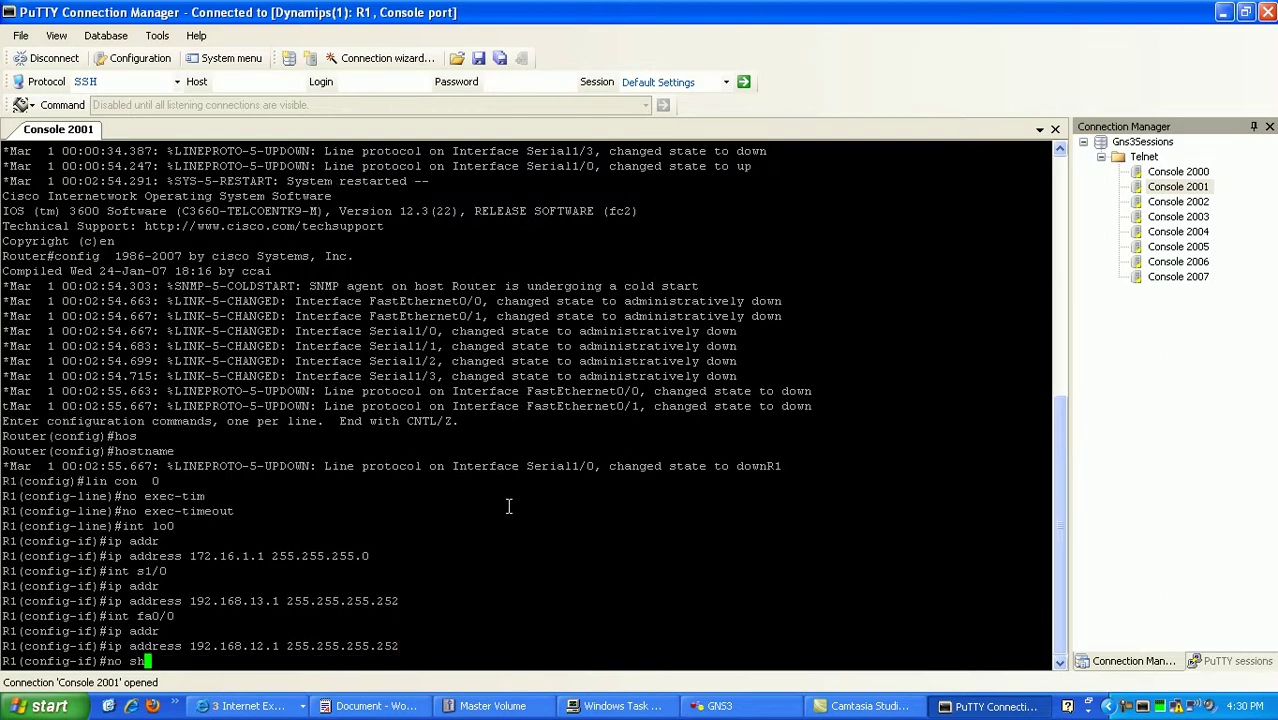
text(ut)
key(Return)
Enable R1's s1/0 interface with no shut
text(int s1/0)
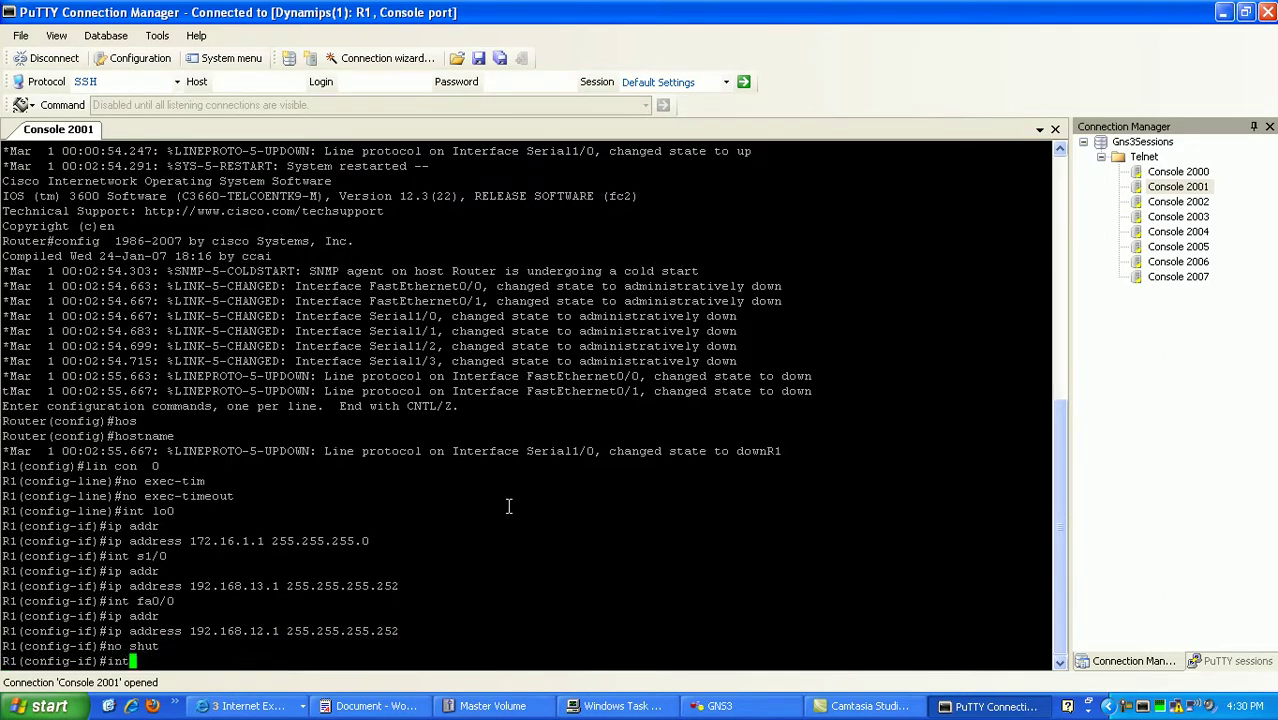
key(Return)
text(no shut)
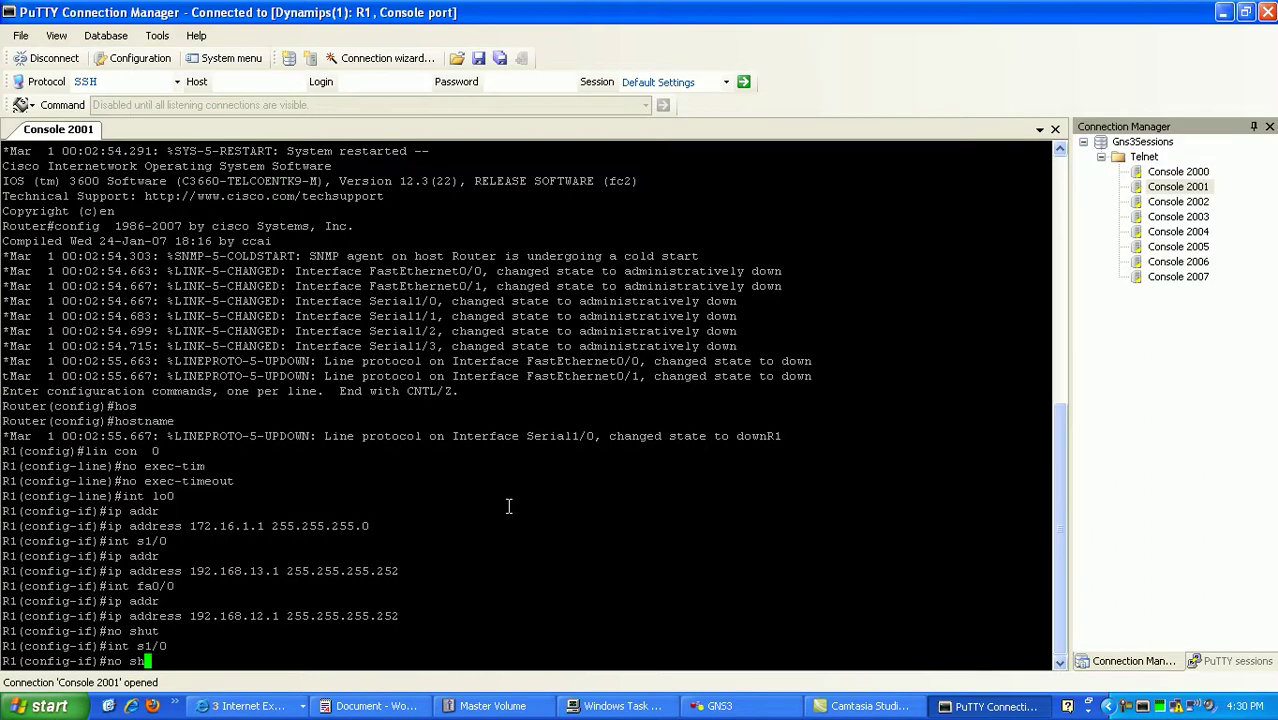
key(Return)
Enter RIP router configuration mode on R1 with router rip
text(rout)
key(Tab)
text(r)
key(Tab)
key(BackSpace)
text(er)
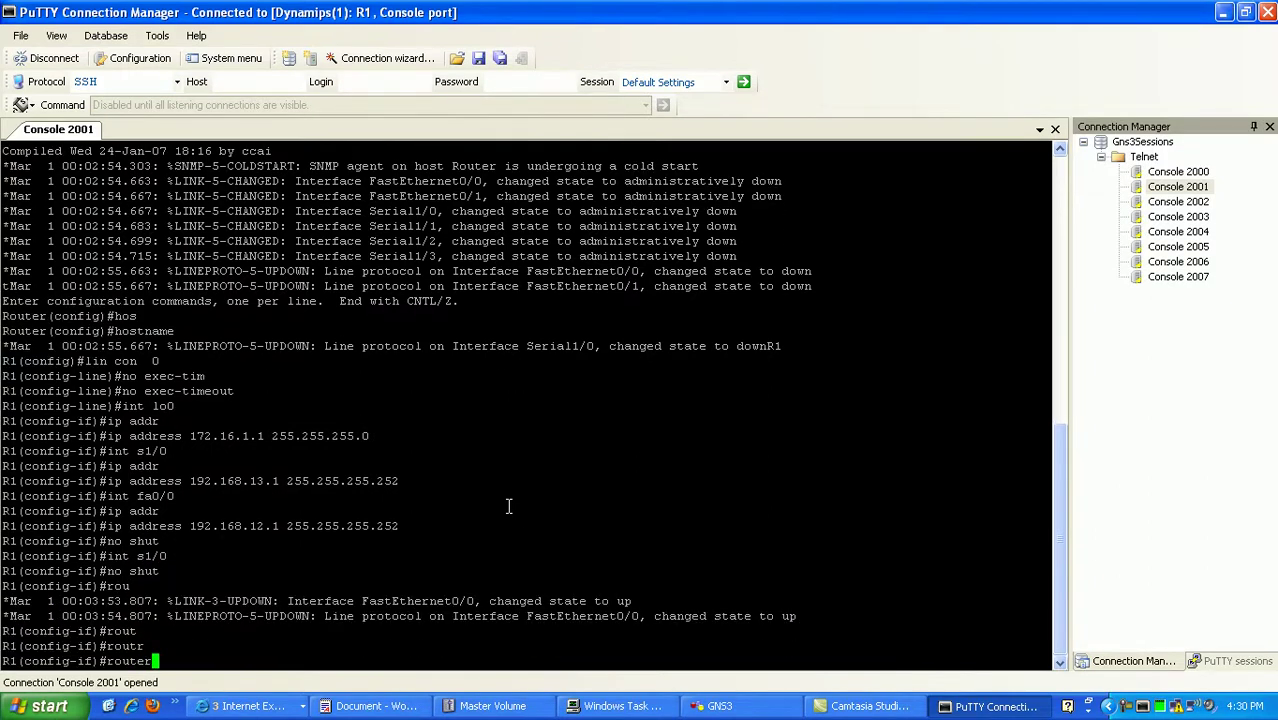
text( rip)
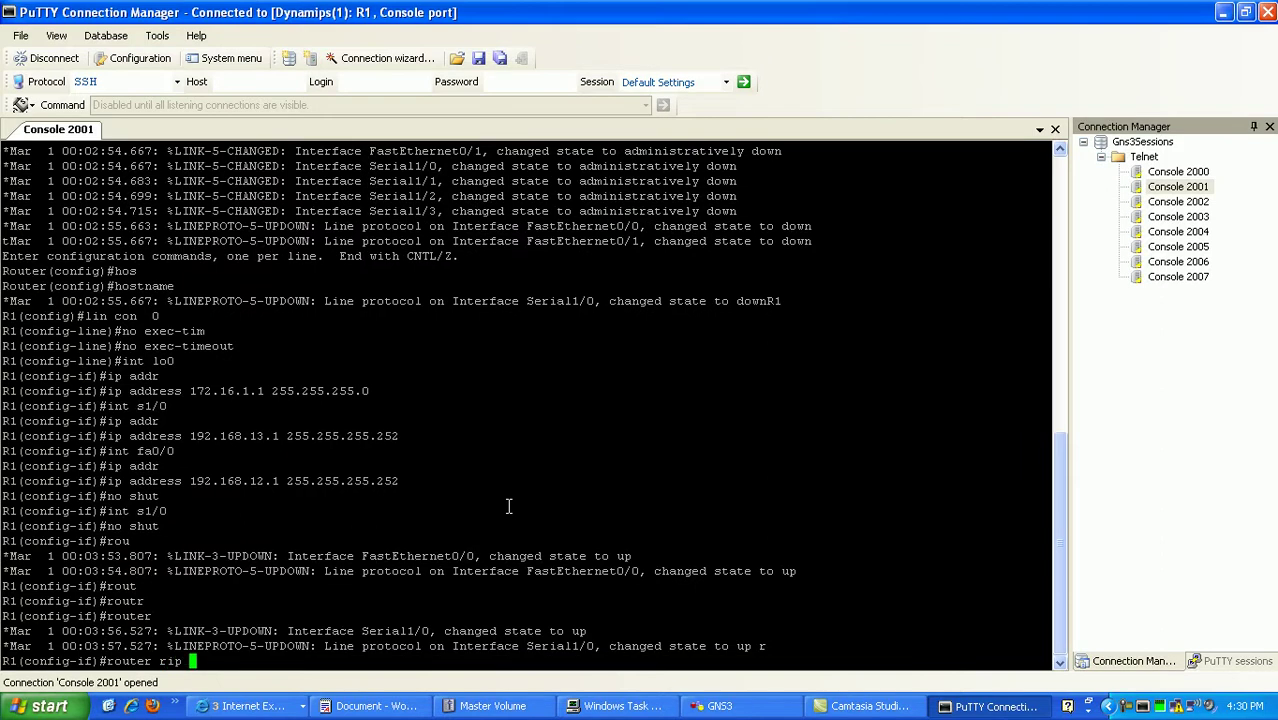
key(Return)
Set RIP to version 2 and disable auto-summary
text(version 2)
key(Tab)
text(2)
key(Return)
text(no auto-summary)
key(Tab)
key(Return)
Add network 172.16.1.0 to the RIP configuration on R1
text(networ)
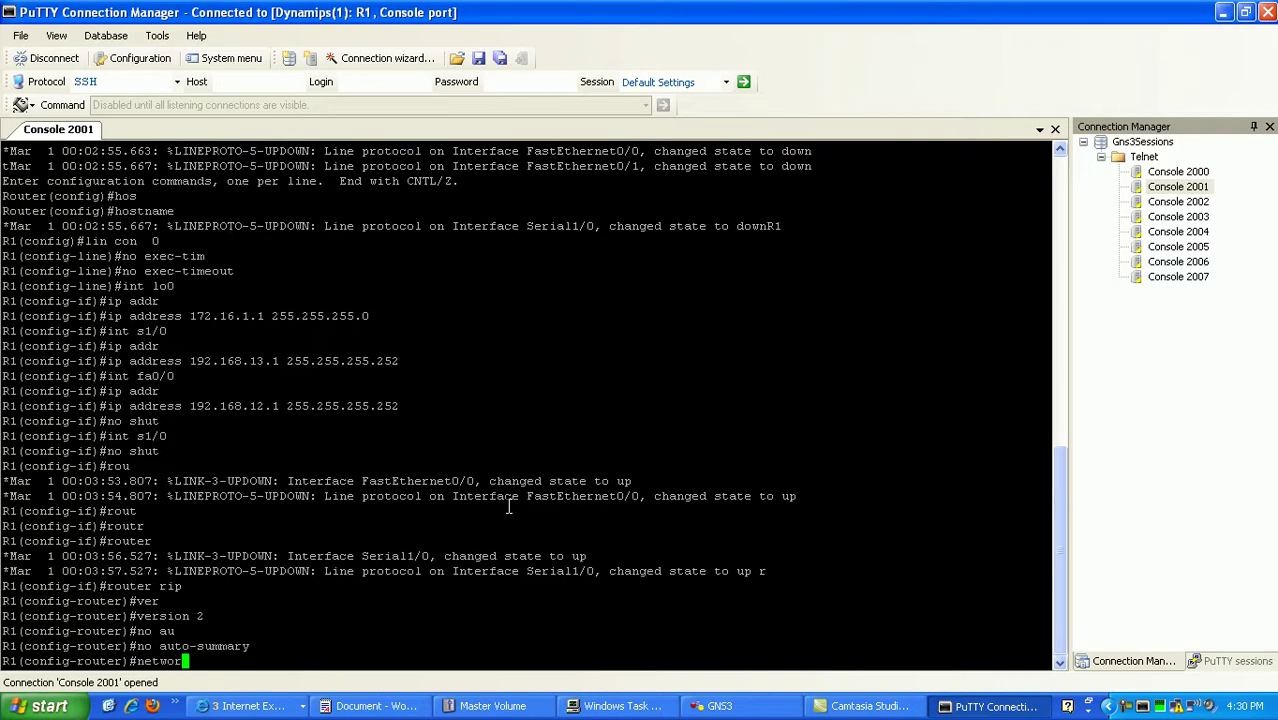
text(k)
key(Tab)
text(172.16)
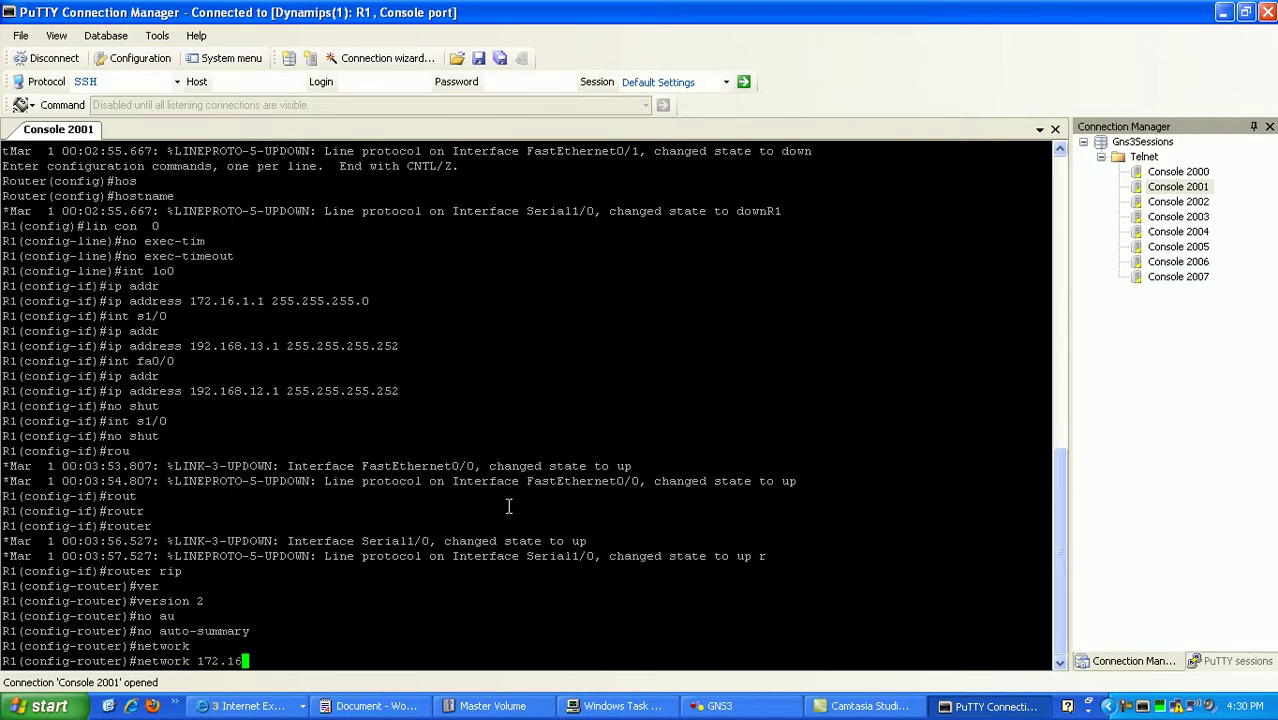
text(.1.0)
key(Return)
Add networks 192.168.13.0 and 192.168.12.0 to the RIP configuration on R1
text(network 192.168.13.0)
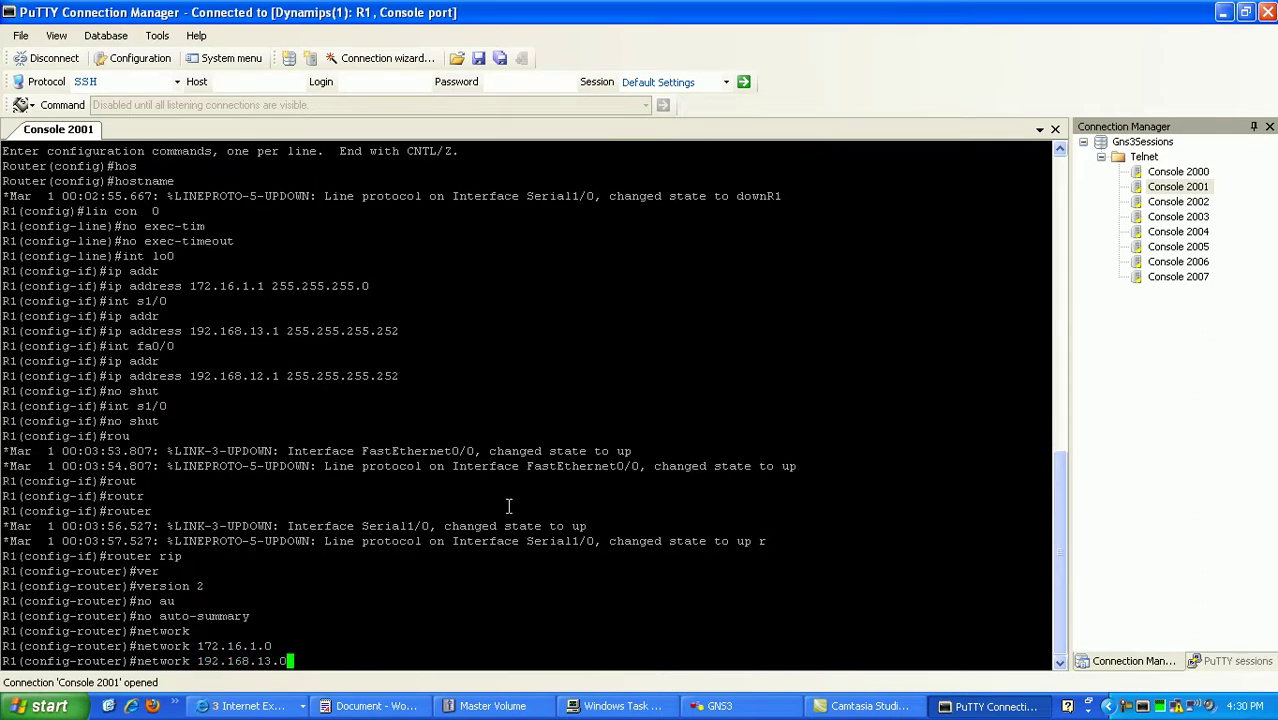
key(Return)
key(Up)
key(Left)
key(Left)
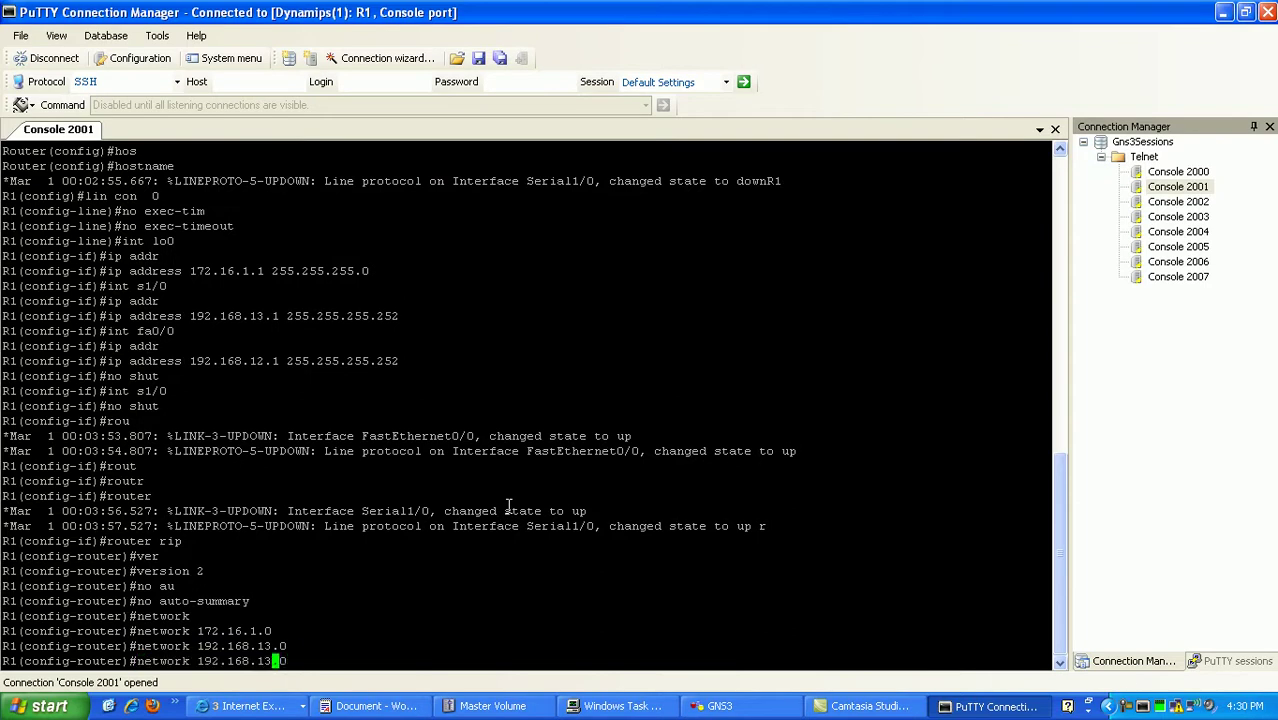
key(Left)
key(Return)
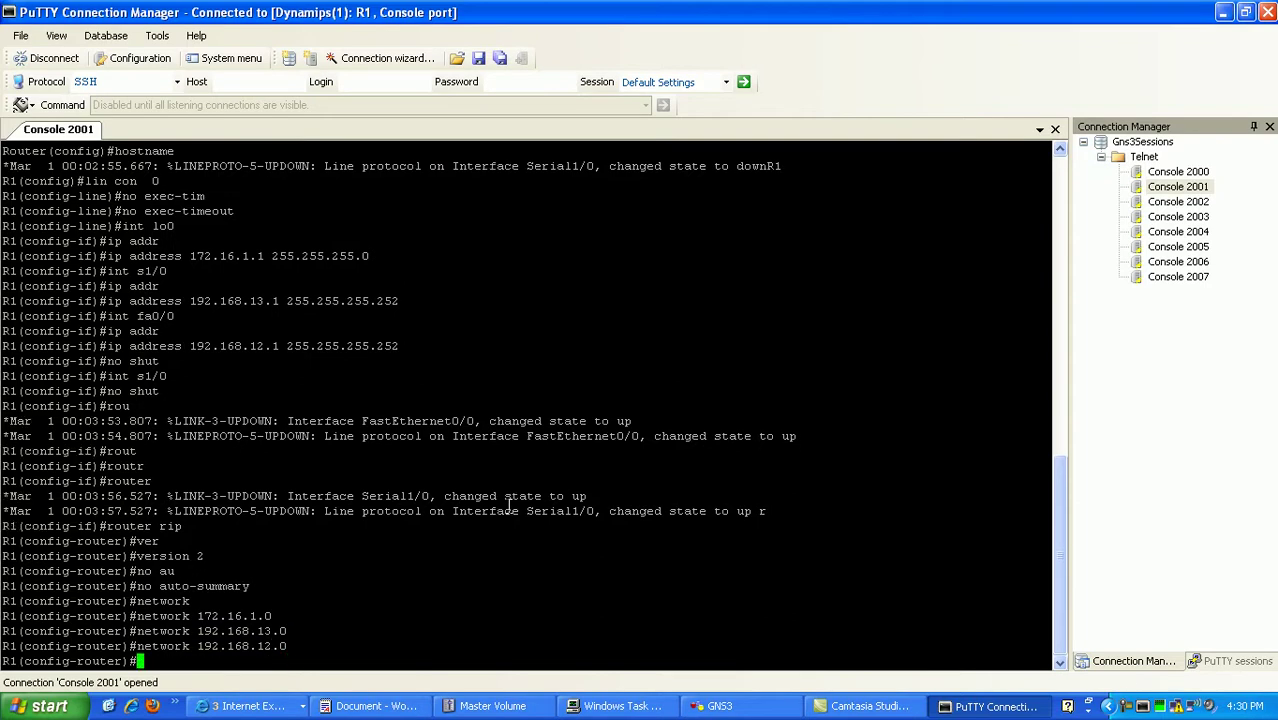
Leave configuration mode on R1 with end and return to the privileged prompt
text(end)
key(Return)
key(Return)
key(Return)
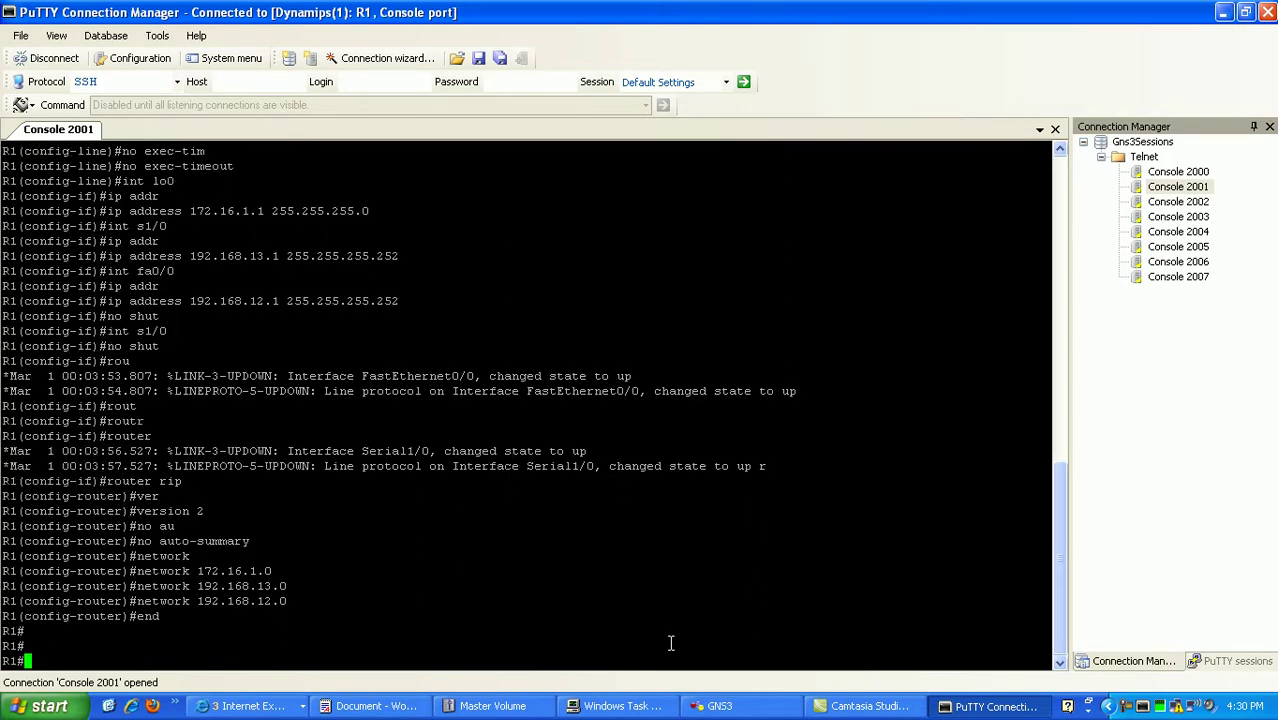
Switch to GNS3 and add a note reading 1 beside each of R1's two link endpoints
click(715, 706)
click(493, 60)
click(368, 237)
text(1)
click(372, 318)
click(493, 60)
click(363, 319)
text(1)
Add notes reading 2 beside the R3 and R2 endpoints of the links coming from R1
click(531, 189)
text(2)
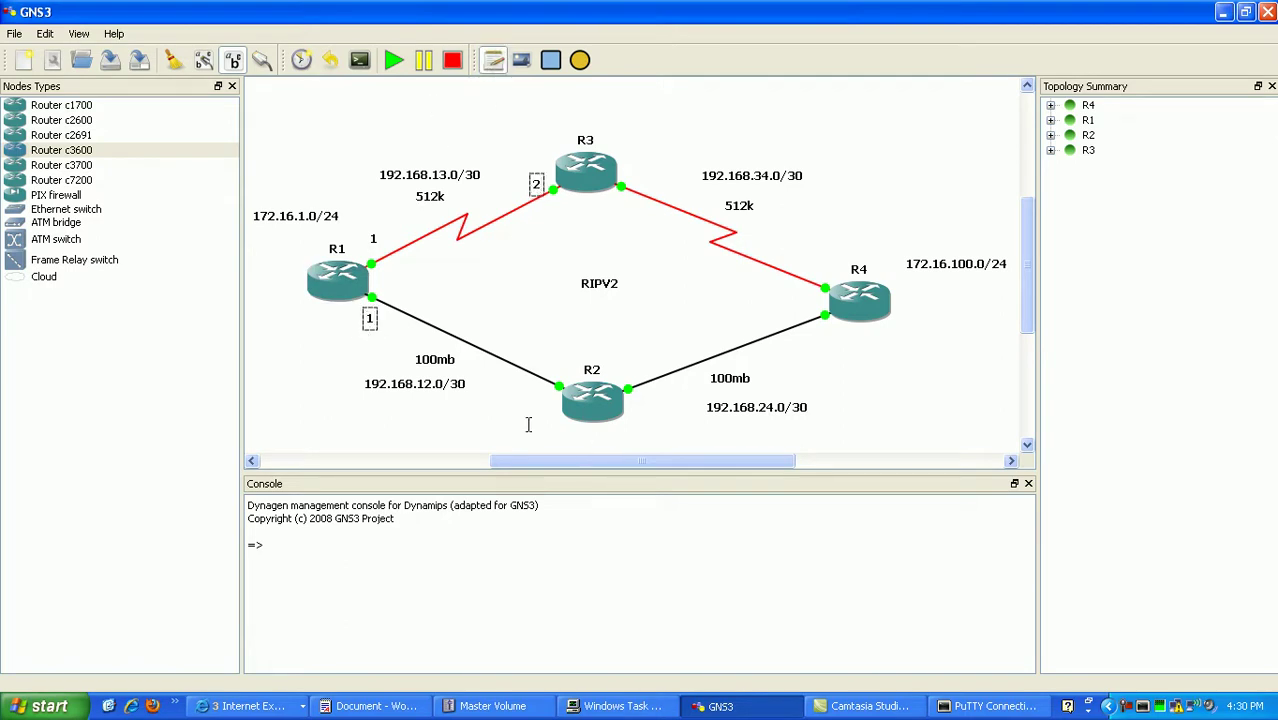
click(538, 402)
text(2)
click(520, 260)
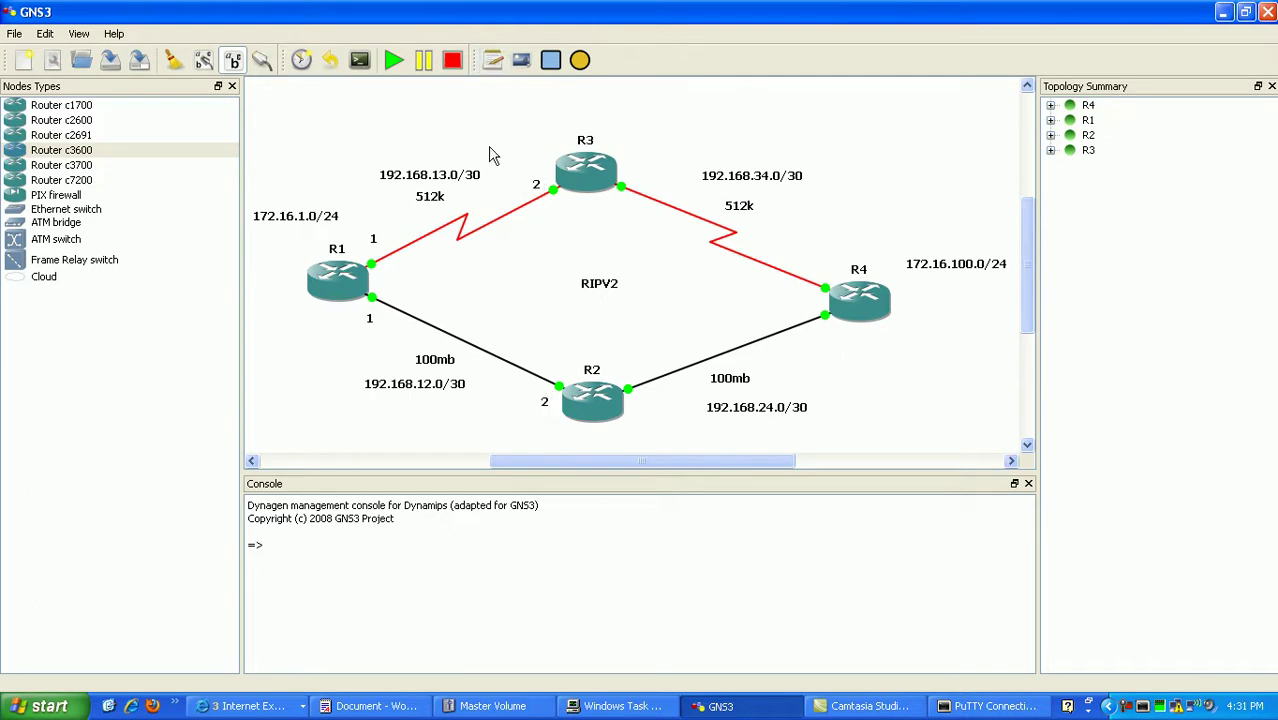
Add notes reading 1 beside the R3 and R2 endpoints of the links going to R4
click(494, 61)
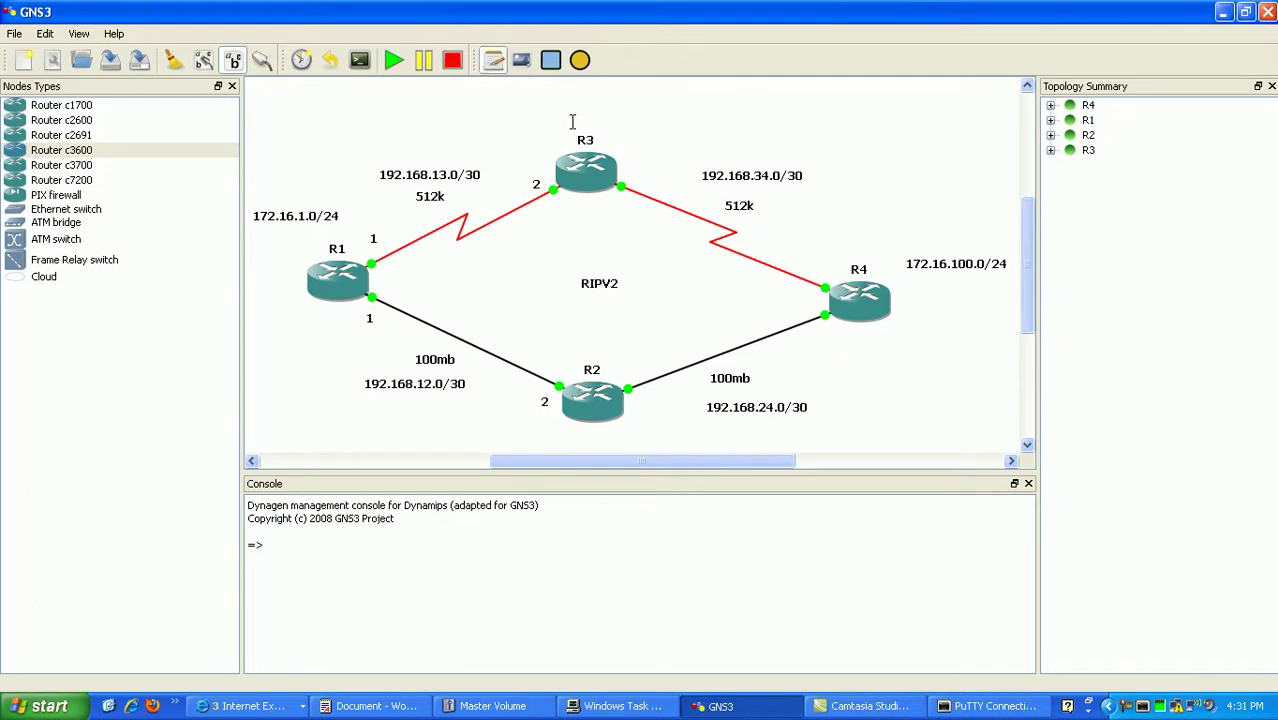
click(626, 172)
text(1)
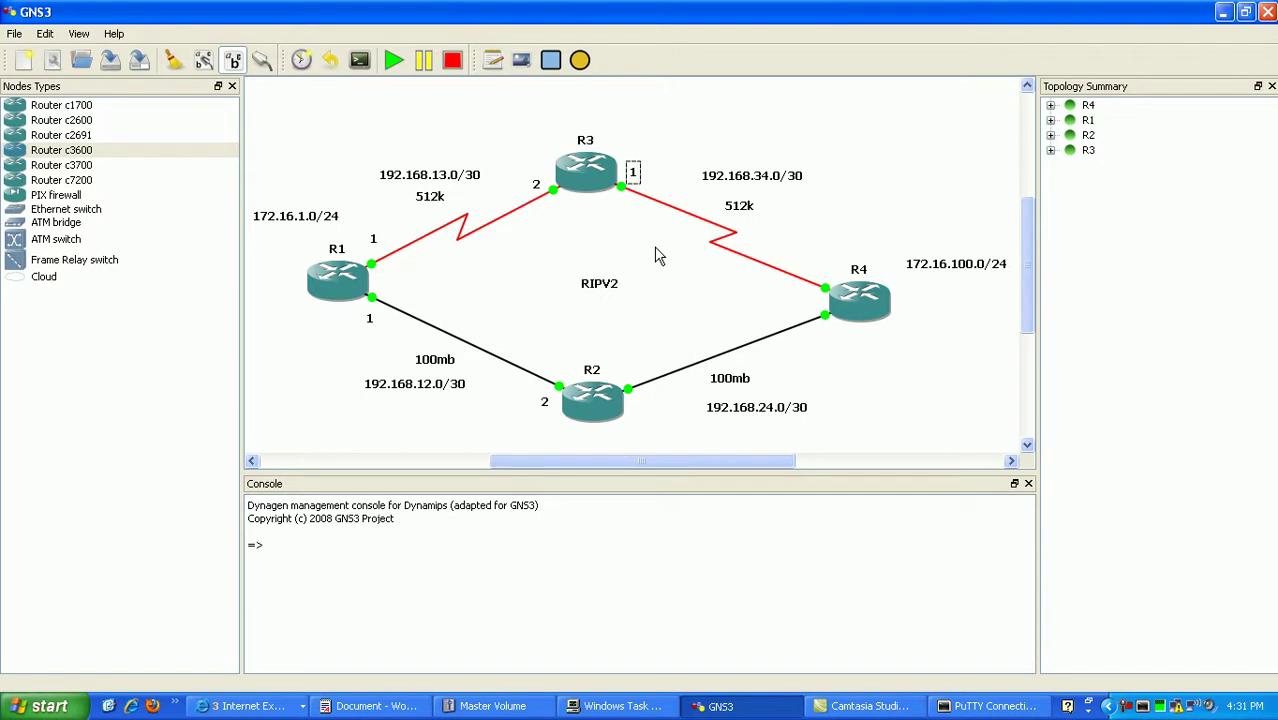
click(493, 61)
click(630, 368)
text(1)
Add a note reading 2 beside each of R4's two link endpoints
click(494, 64)
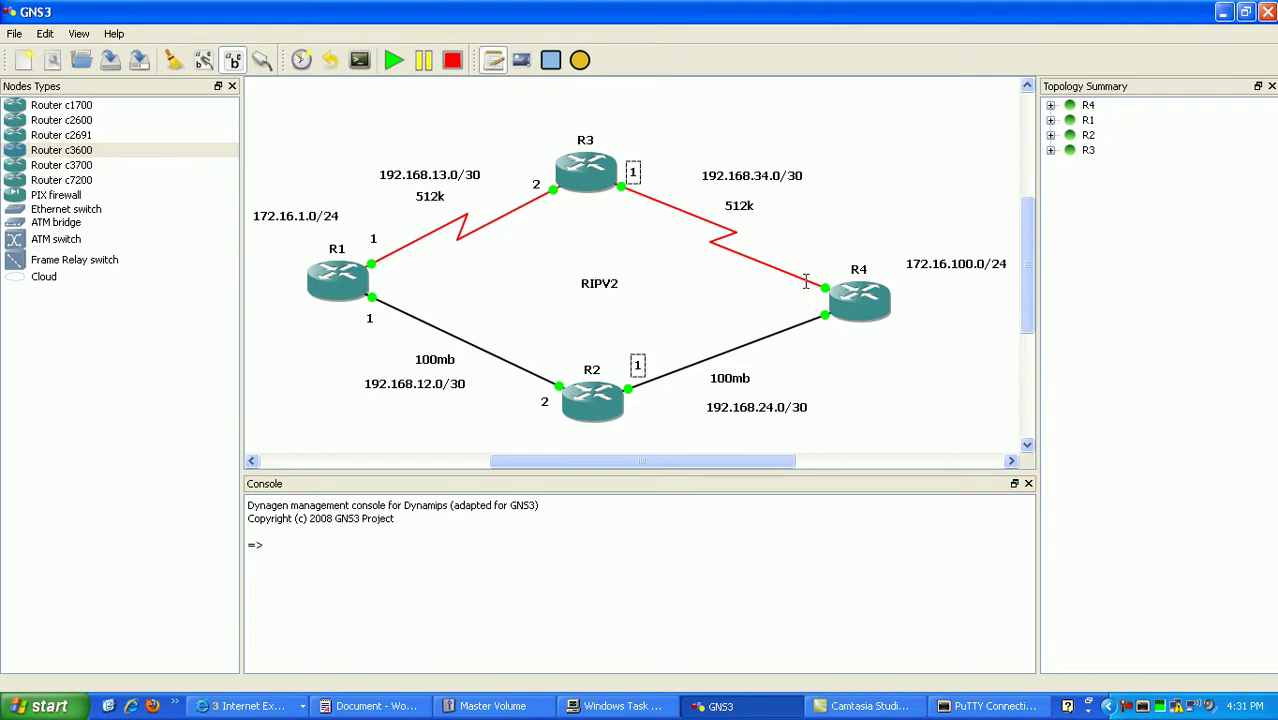
click(812, 262)
text(2)
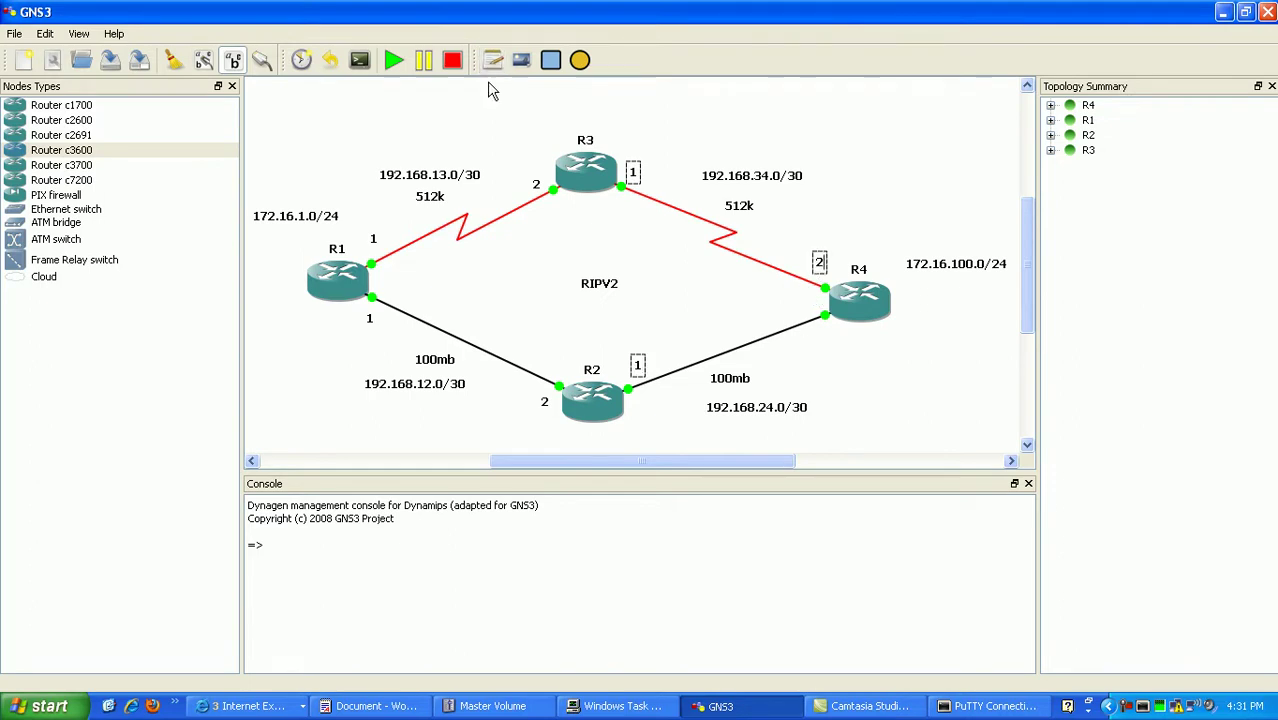
click(491, 62)
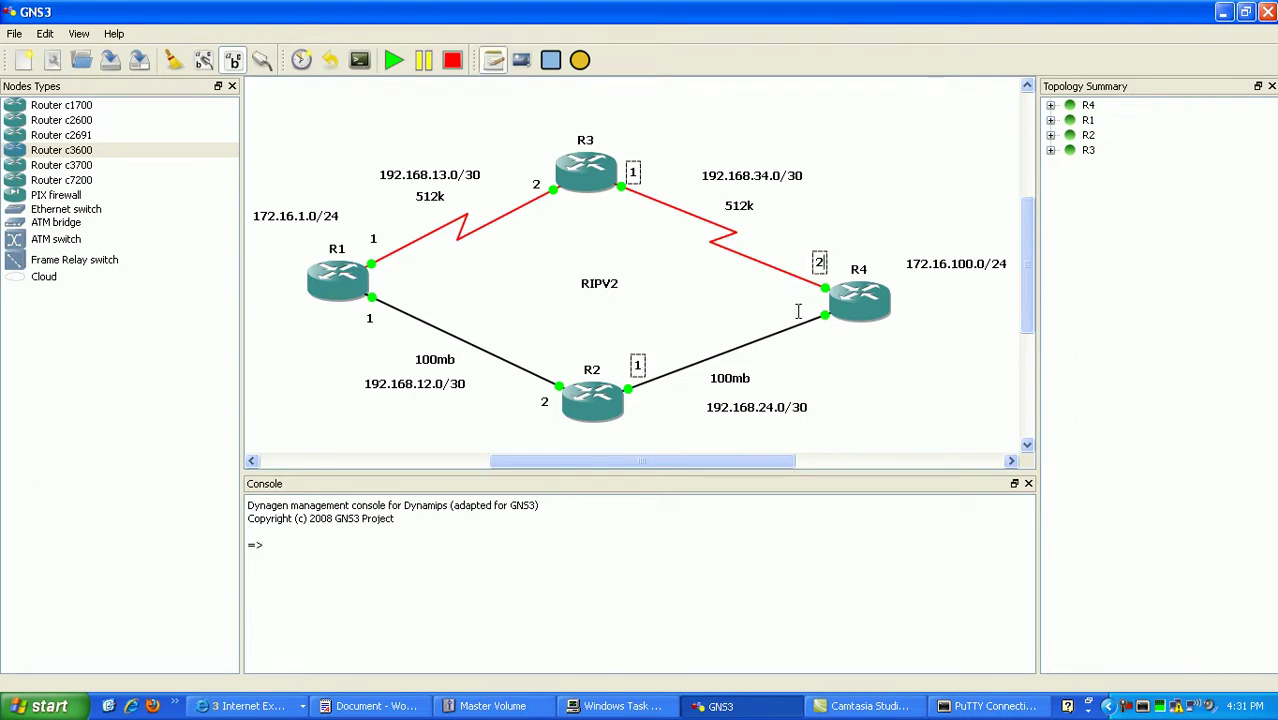
click(802, 337)
text(2)
click(730, 322)
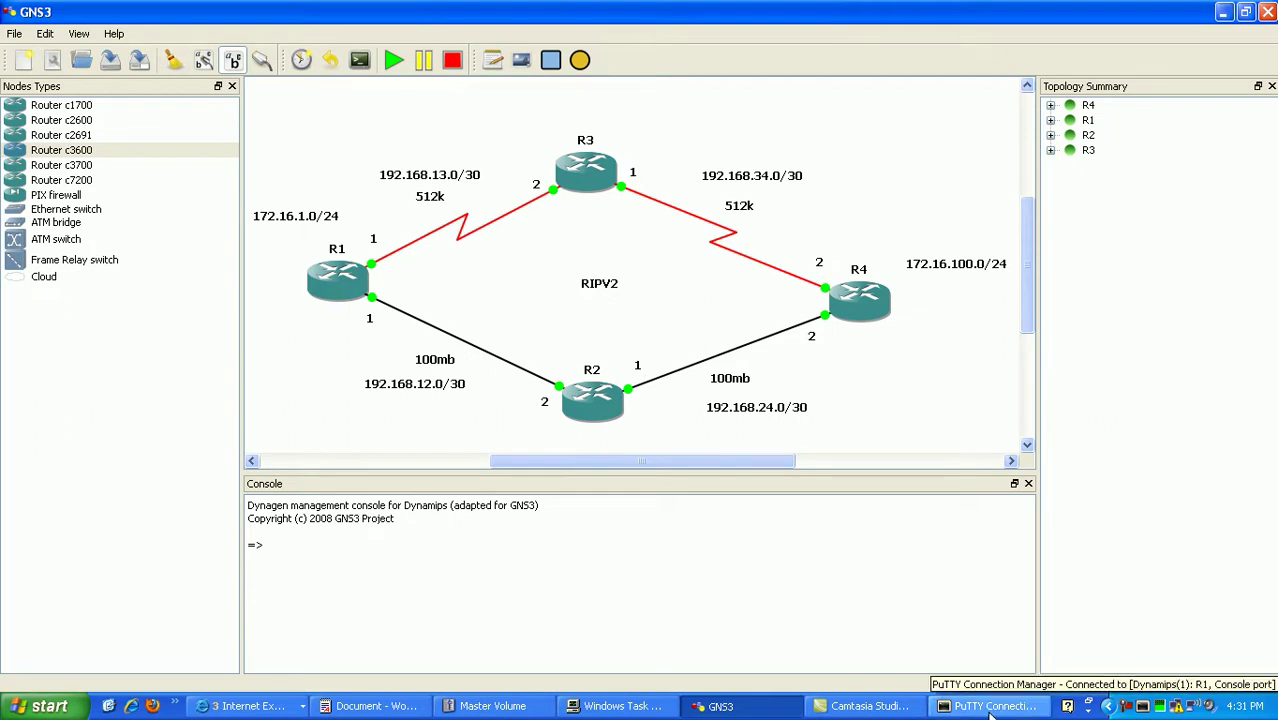
Switch back to R1's console in PuTTY Connection Manager and bring up a fresh prompt
click(972, 707)
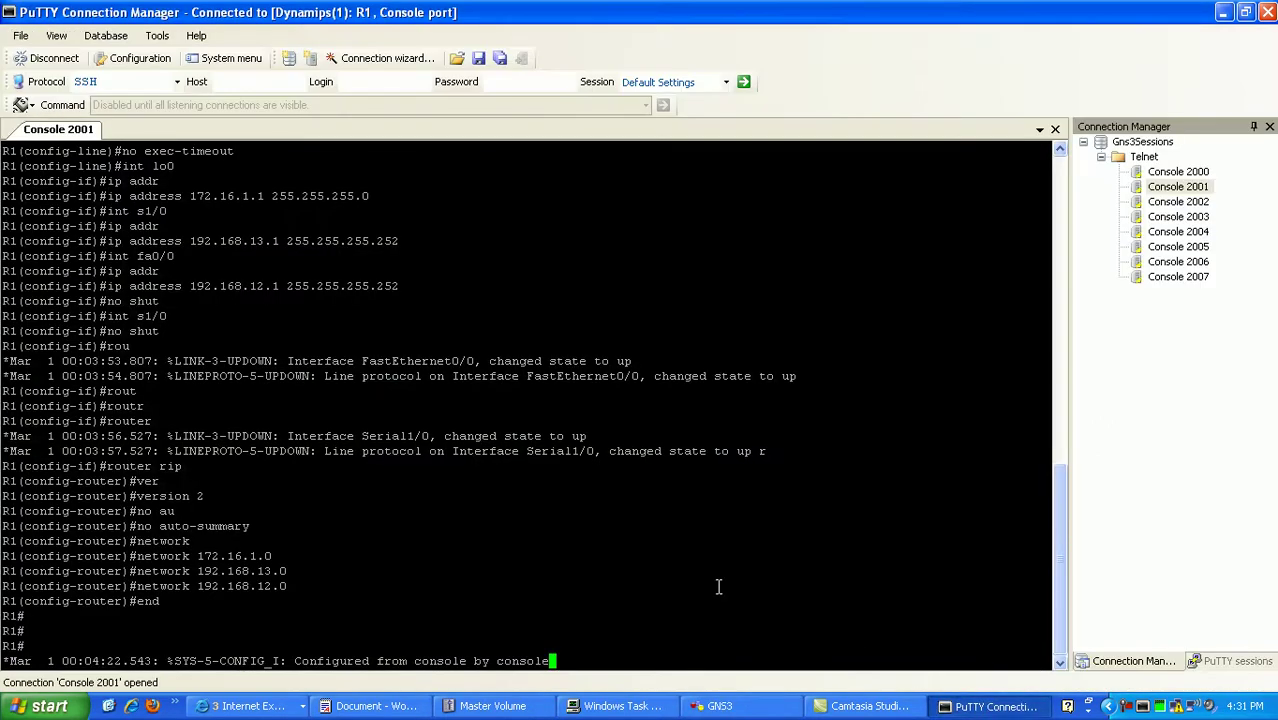
key(Return)
key(Return)
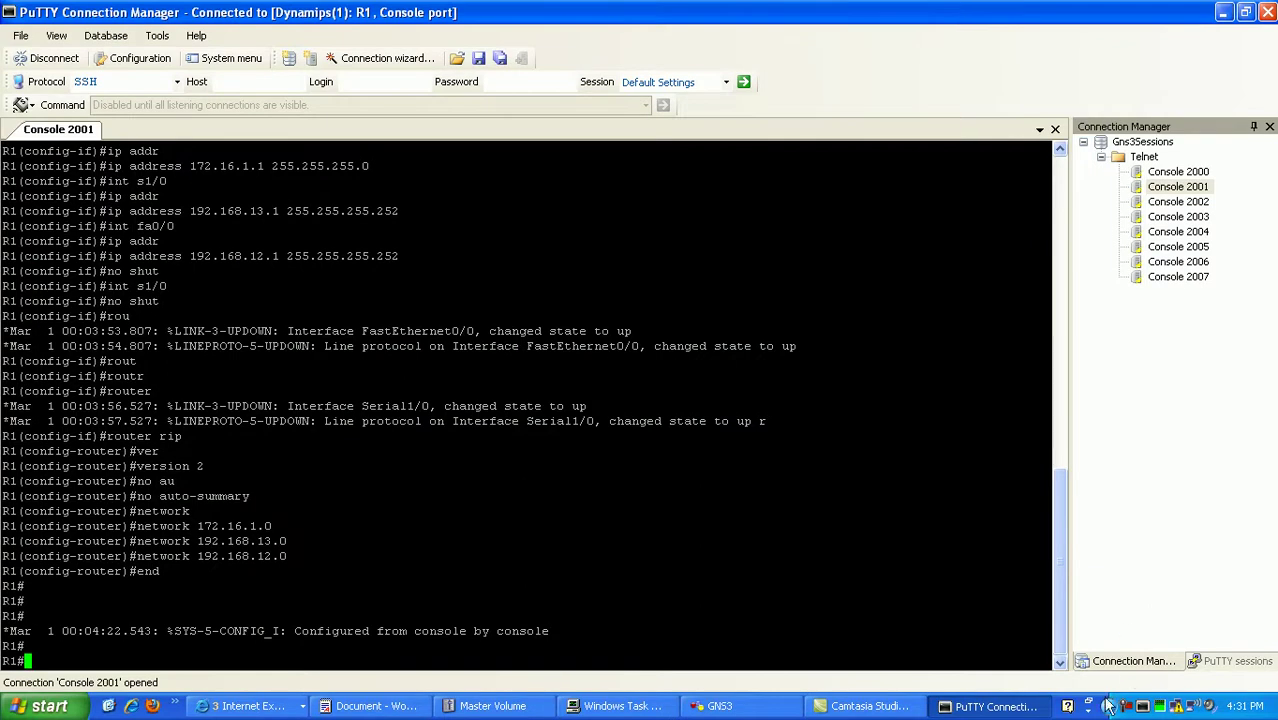